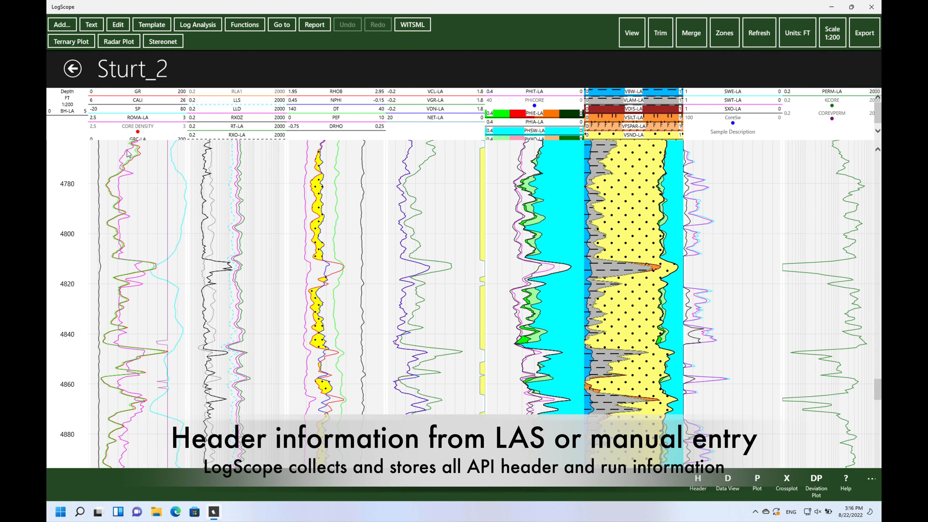
# Review the Sturt_2 well header's general information and its run information
pyautogui.click(698, 480)
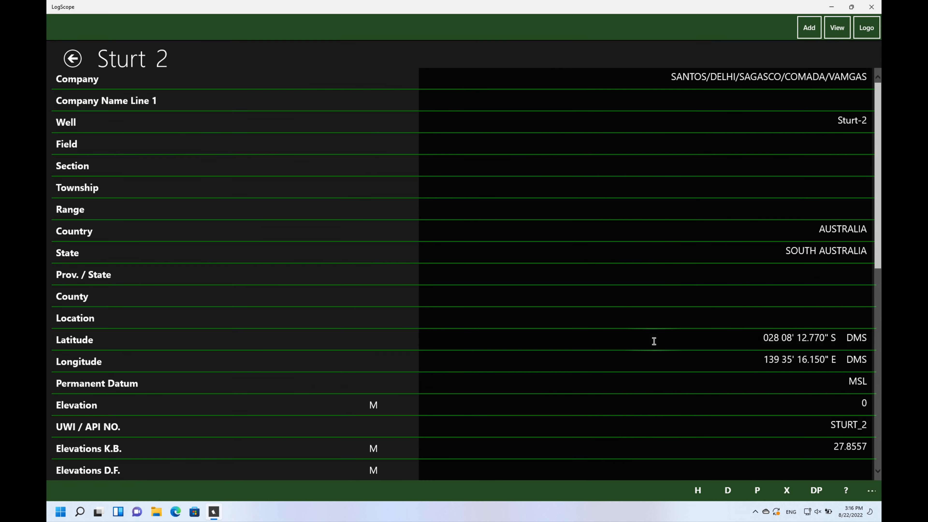
pyautogui.scroll(-5, 878, 199)
pyautogui.scroll(-5, 878, 199)
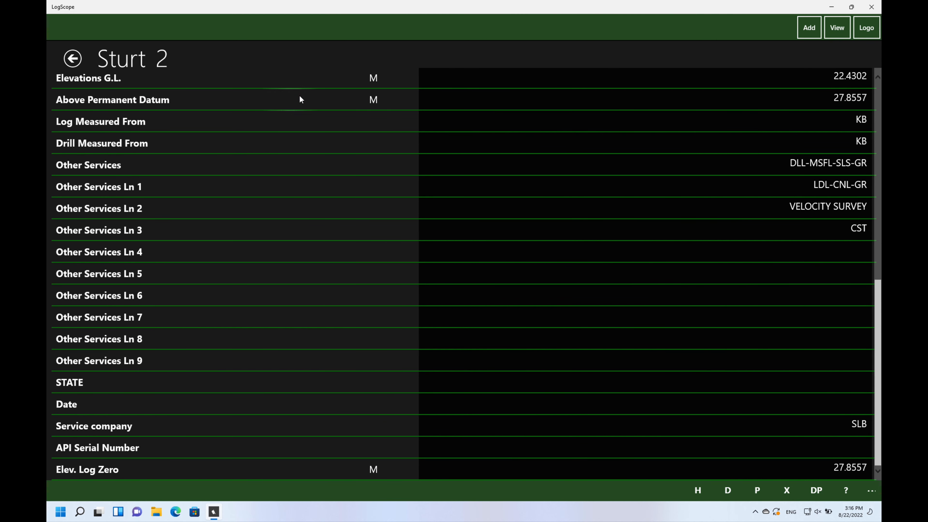
pyautogui.click(838, 29)
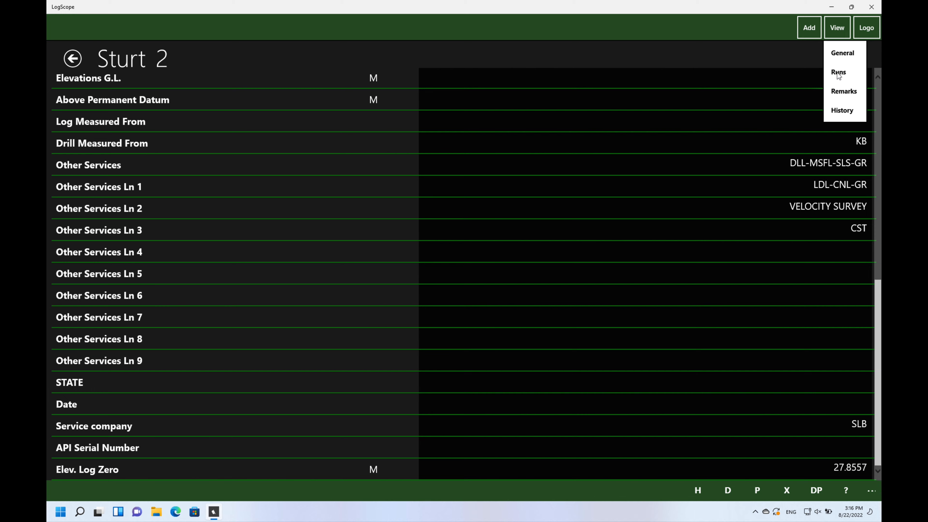
pyautogui.click(838, 74)
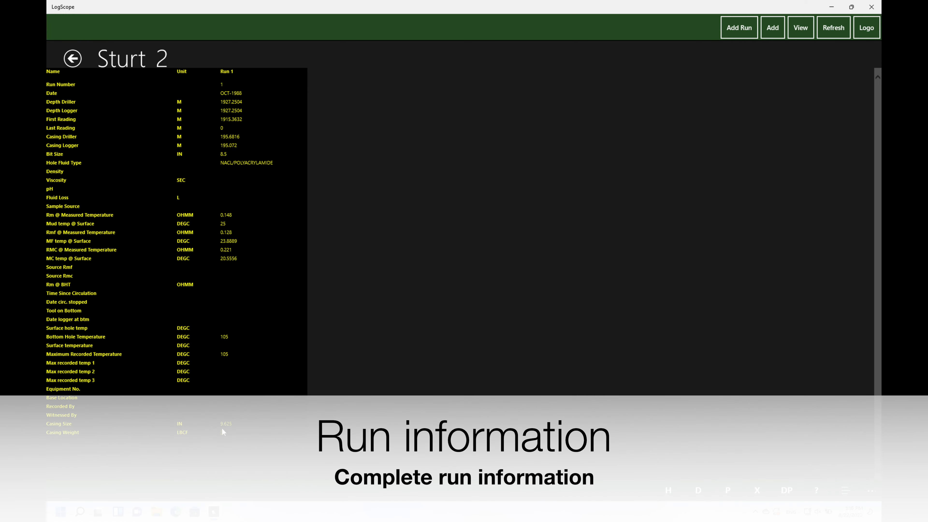
# View the Sturt_2 header remarks and leave the header
pyautogui.click(801, 28)
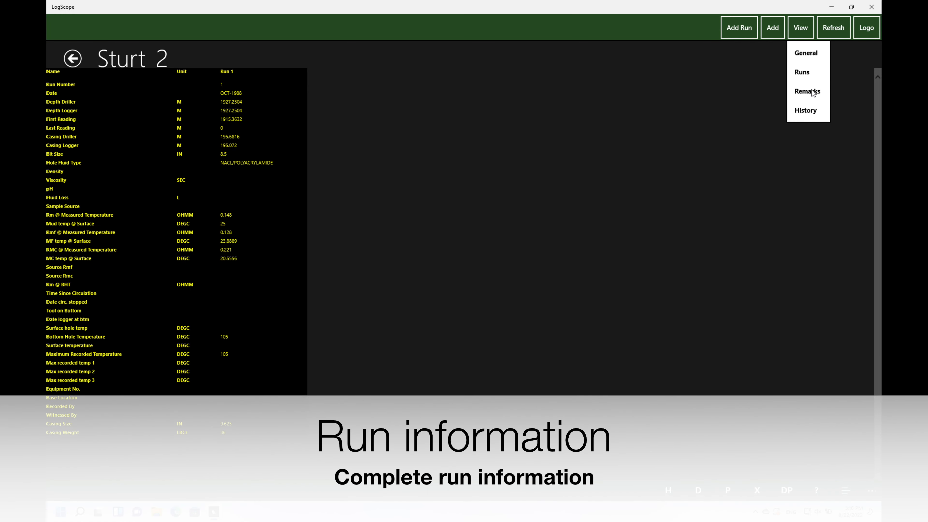
pyautogui.click(812, 92)
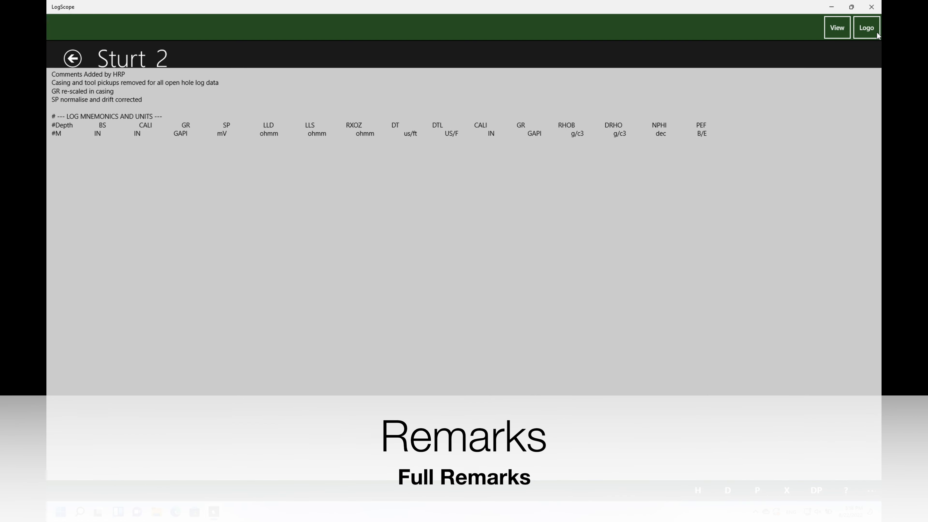
pyautogui.click(72, 59)
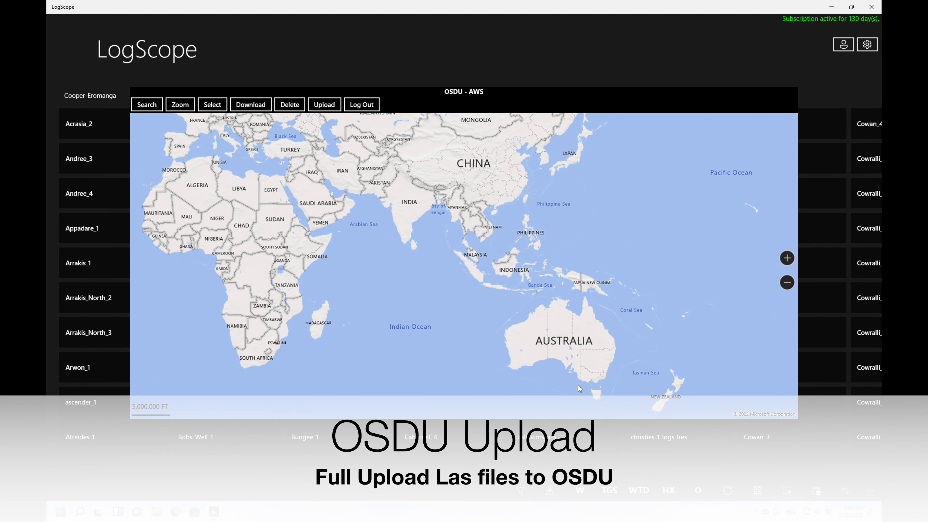
# Upload all LAS files matching sturt*_final.las to OSDU with the legal tag osdu-cooper-eromanga
pyautogui.click(322, 104)
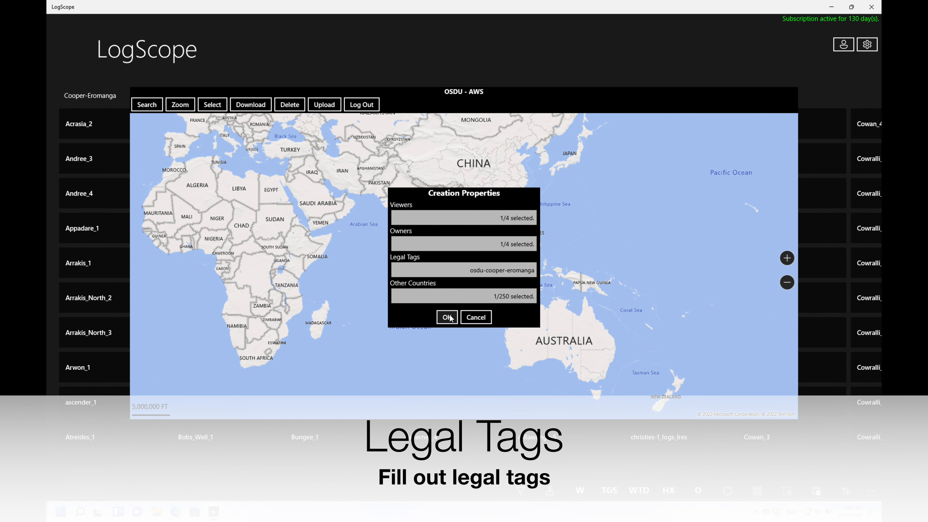
pyautogui.click(447, 318)
pyautogui.click(390, 306)
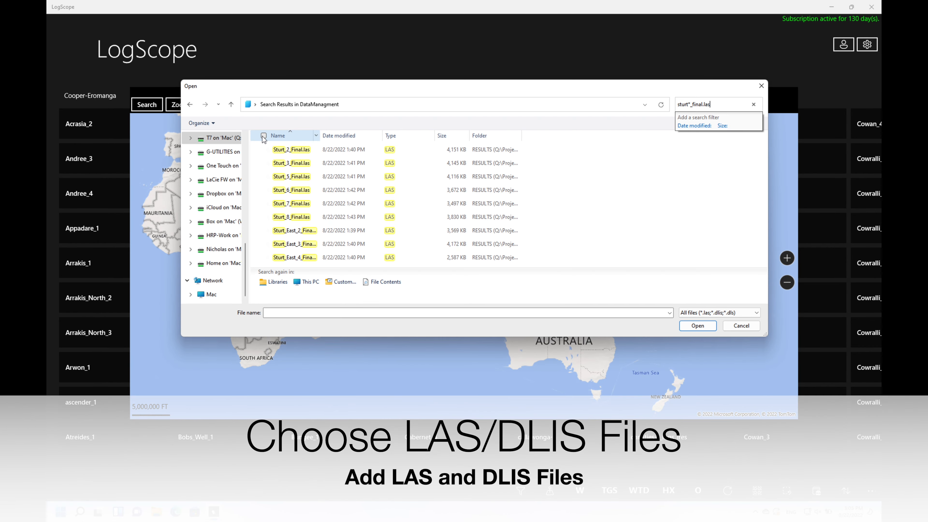
pyautogui.click(263, 135)
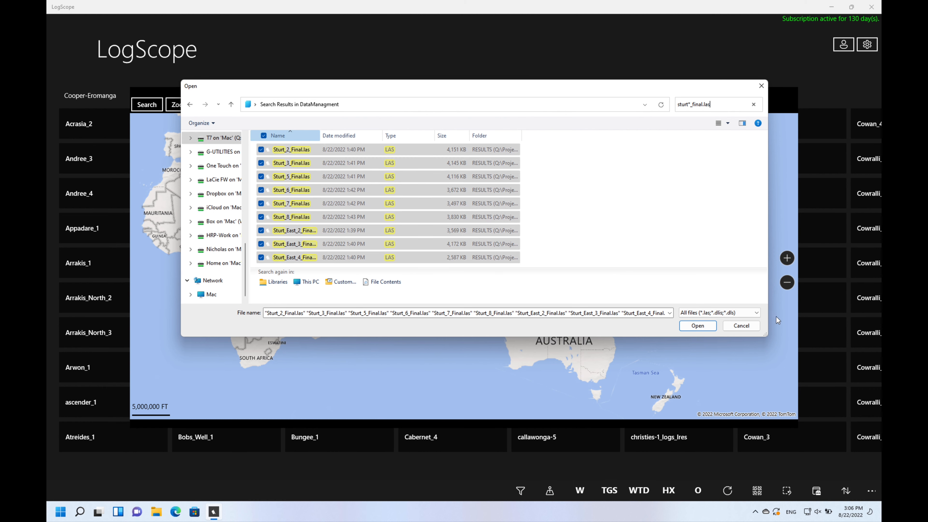
pyautogui.click(706, 327)
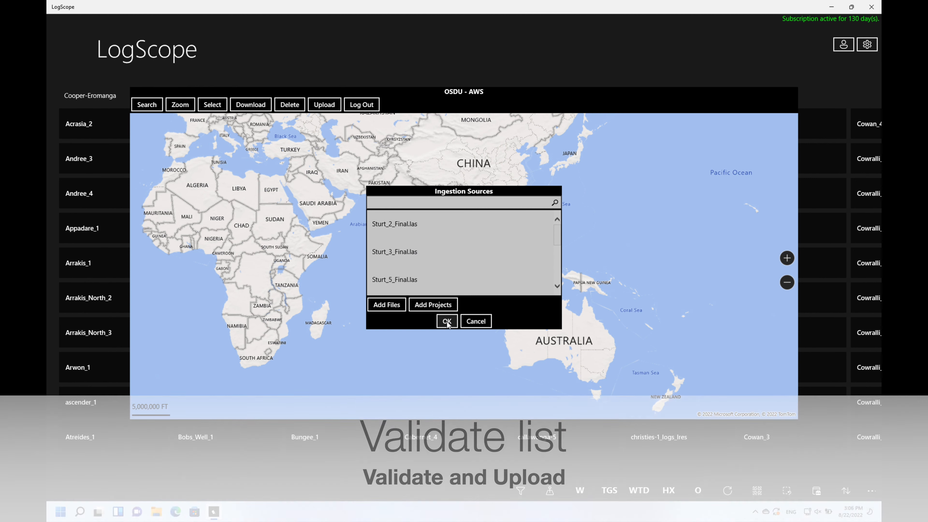
pyautogui.click(446, 322)
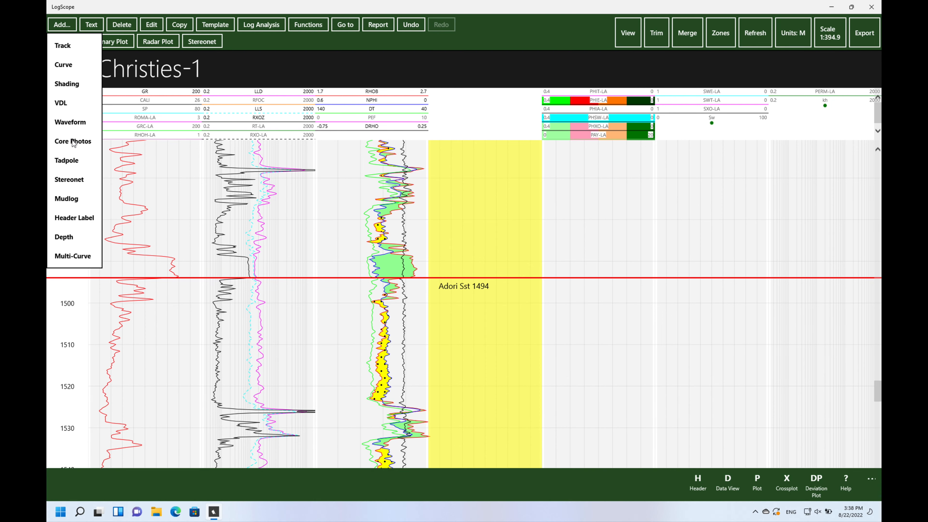
# Start a core photo set named Core for Christies-1, with its unit set to M
pyautogui.click(73, 141)
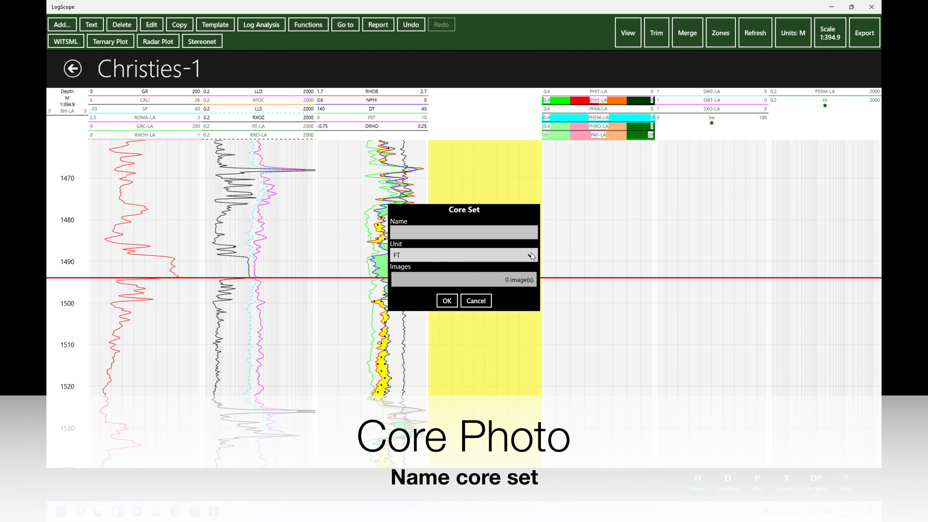
pyautogui.click(522, 231)
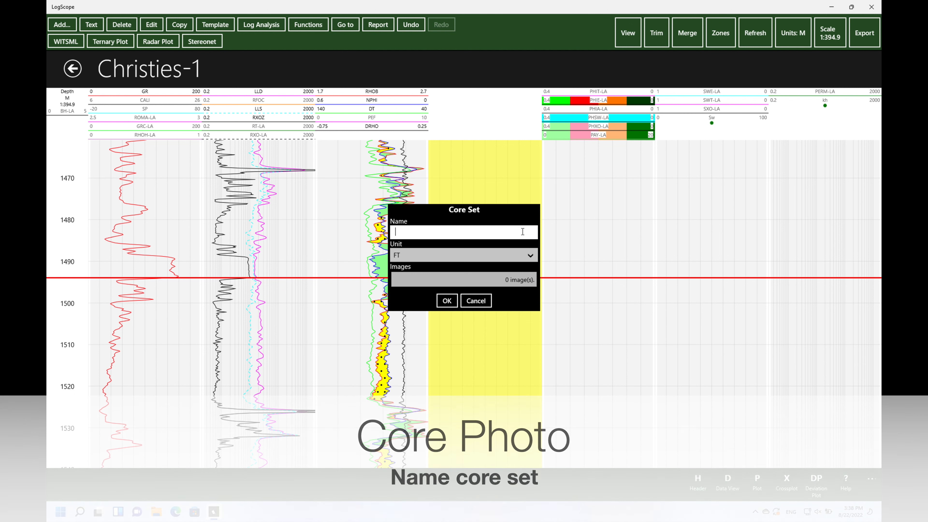
pyautogui.write('Core 1')
pyautogui.press('BackSpace')
# Add the core images from Christies_1_core1_2_1616_1617.tif through Christies_1_core1_2_1634_1635.tif to the core set and create it
pyautogui.click(463, 279)
pyautogui.click(311, 151)
pyautogui.moveTo(765, 188); pyautogui.dragTo(757, 288)
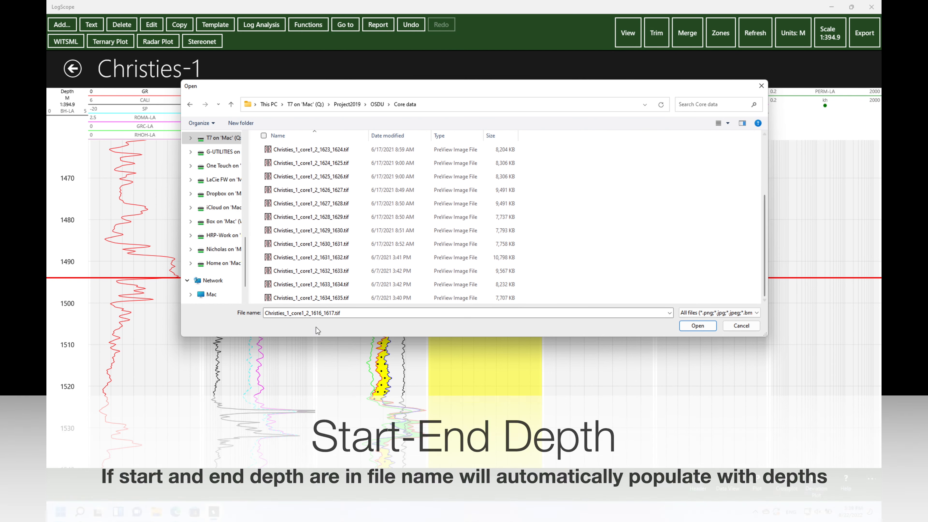
pyautogui.keyDown('shift'); pyautogui.click(351, 298); pyautogui.keyUp('shift')
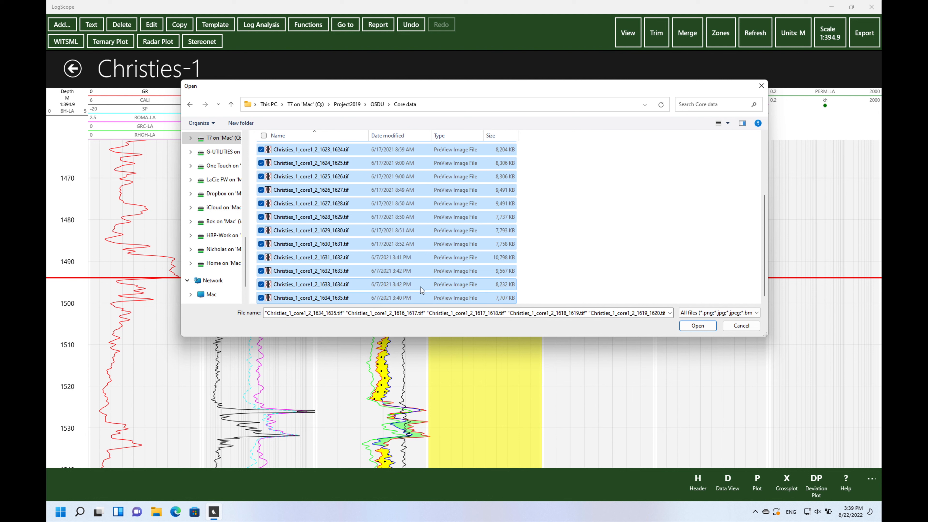
pyautogui.click(703, 327)
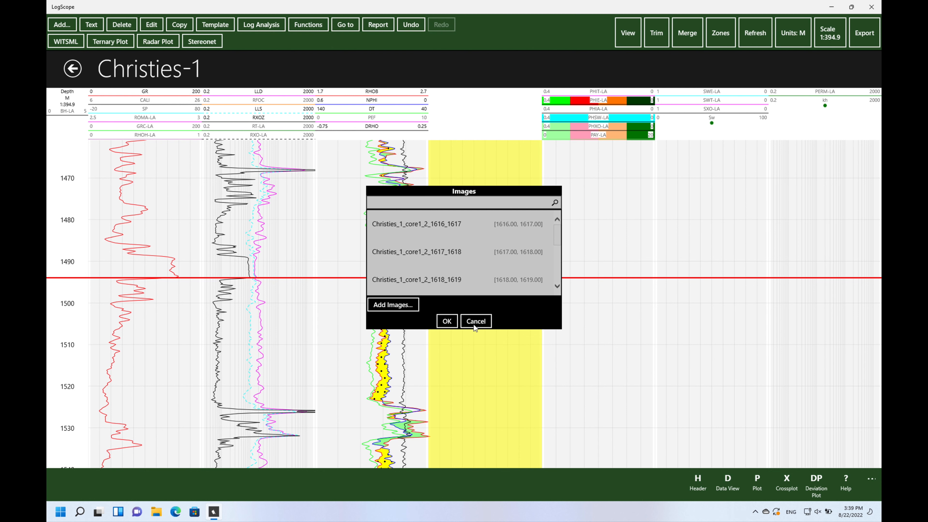
pyautogui.click(448, 323)
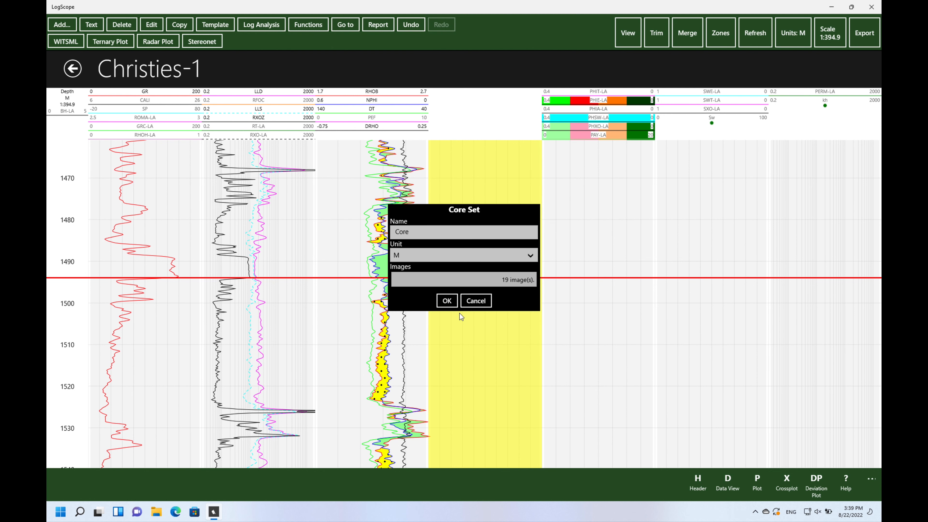
pyautogui.click(447, 301)
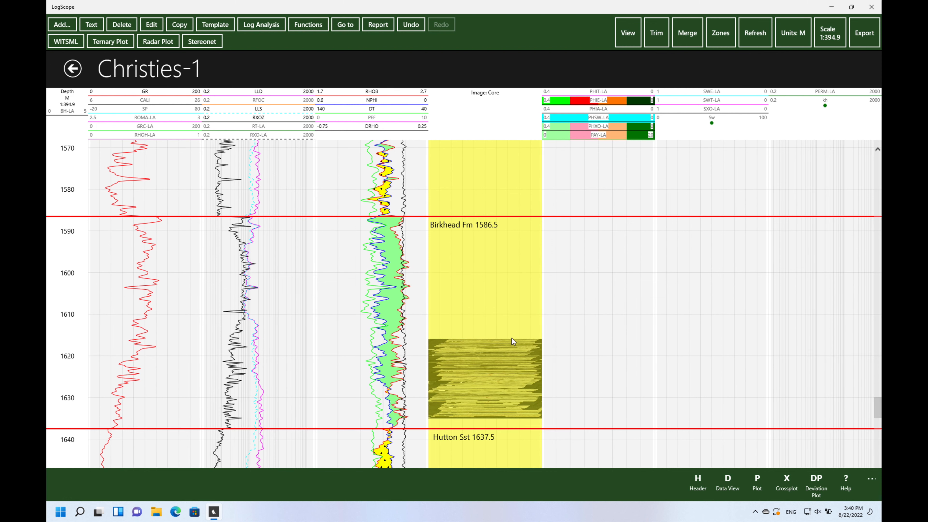
# Set the log plot scale to 1:20 and view the core photos in the image track
pyautogui.click(829, 33)
pyautogui.click(828, 177)
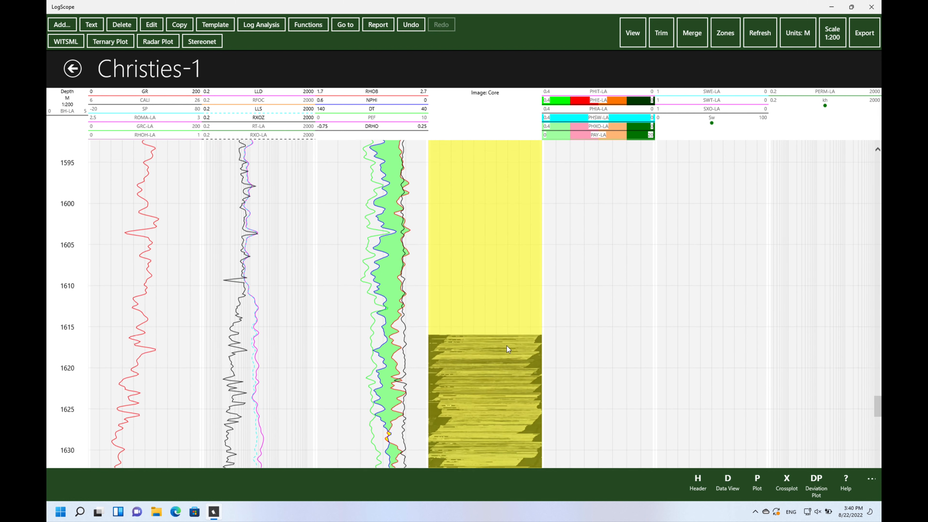
pyautogui.click(832, 33)
pyautogui.click(828, 103)
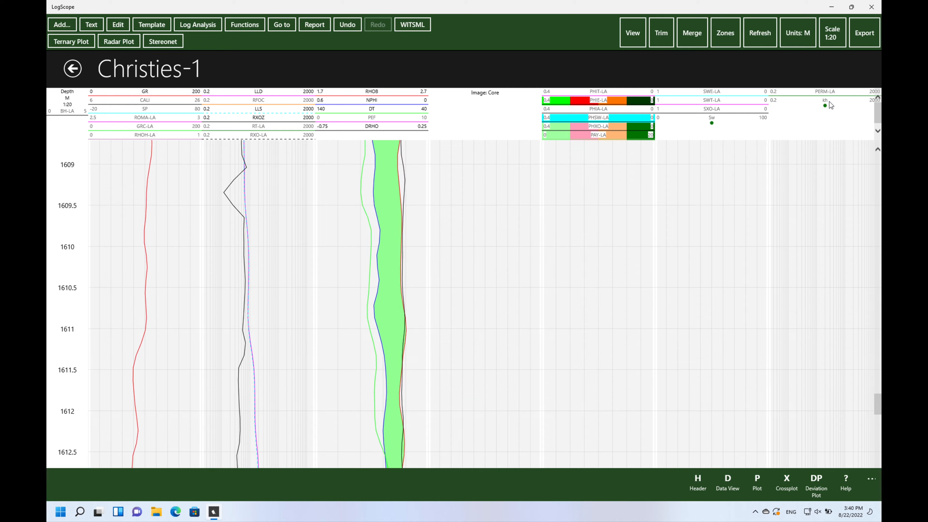
pyautogui.scroll(-7, 714, 323)
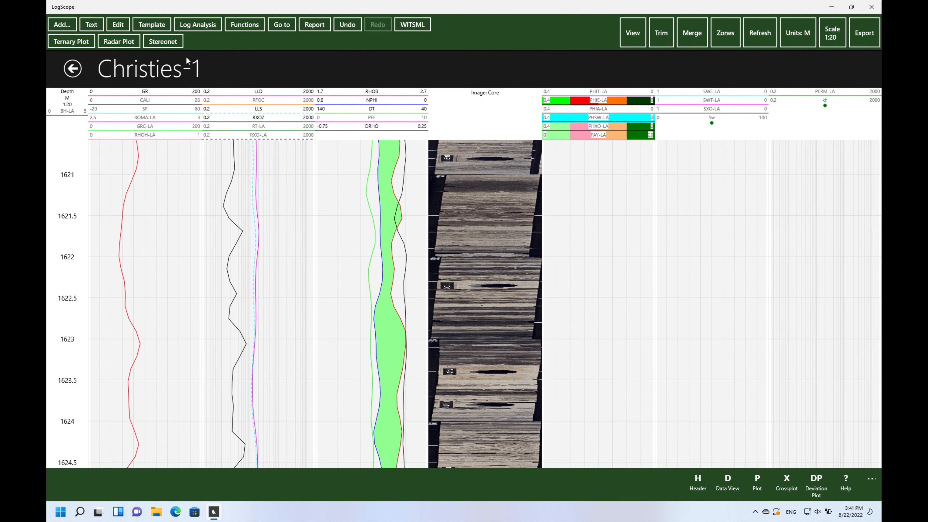
# Import RCA.csv into the Christies-1 data view and accept the proposed data start and column layout
pyautogui.click(728, 479)
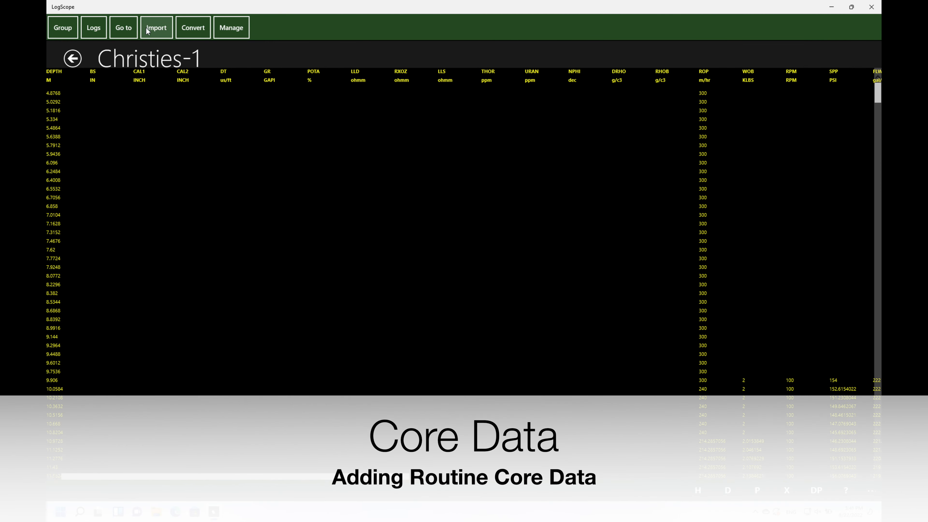
pyautogui.click(158, 26)
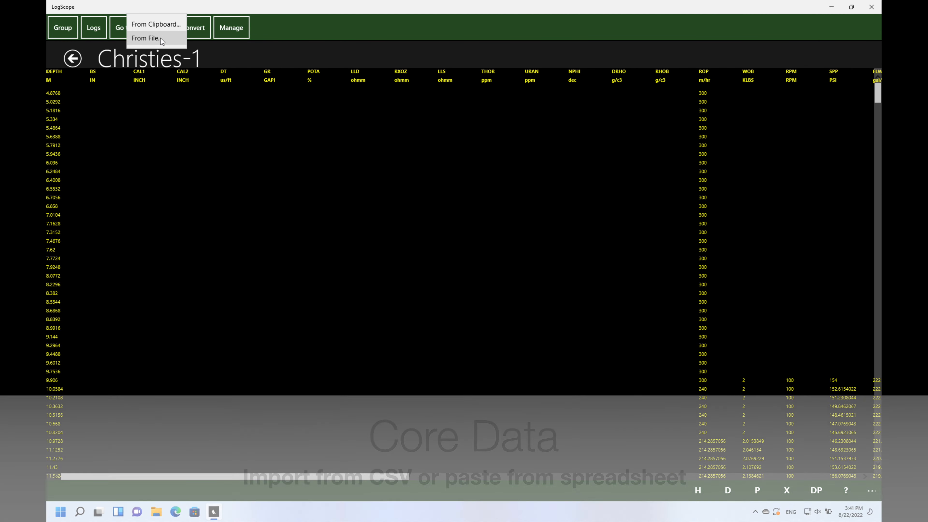
pyautogui.click(158, 38)
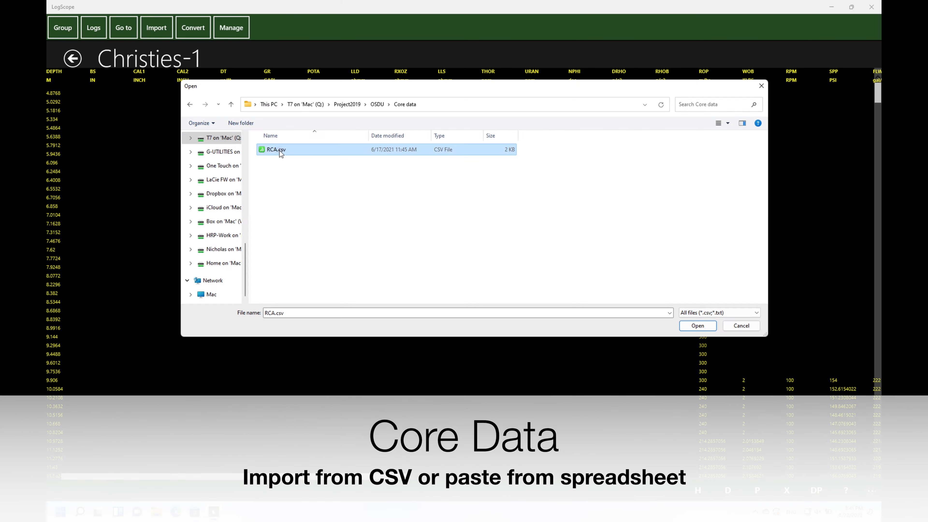
pyautogui.doubleClick(271, 153)
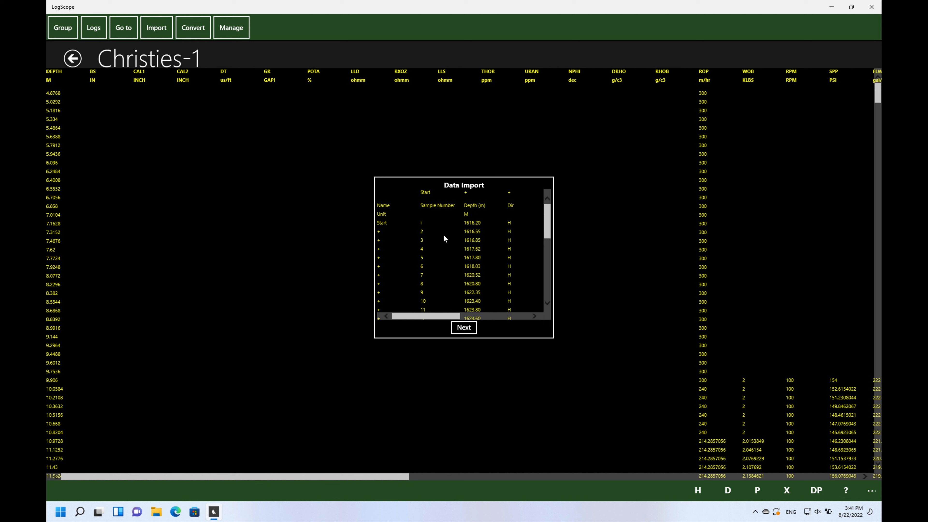
pyautogui.moveTo(445, 316)
pyautogui.mouseDown()
pyautogui.moveTo(541, 316)
pyautogui.moveTo(454, 314)
pyautogui.moveTo(450, 329)
pyautogui.mouseUp()
pyautogui.click(461, 327)
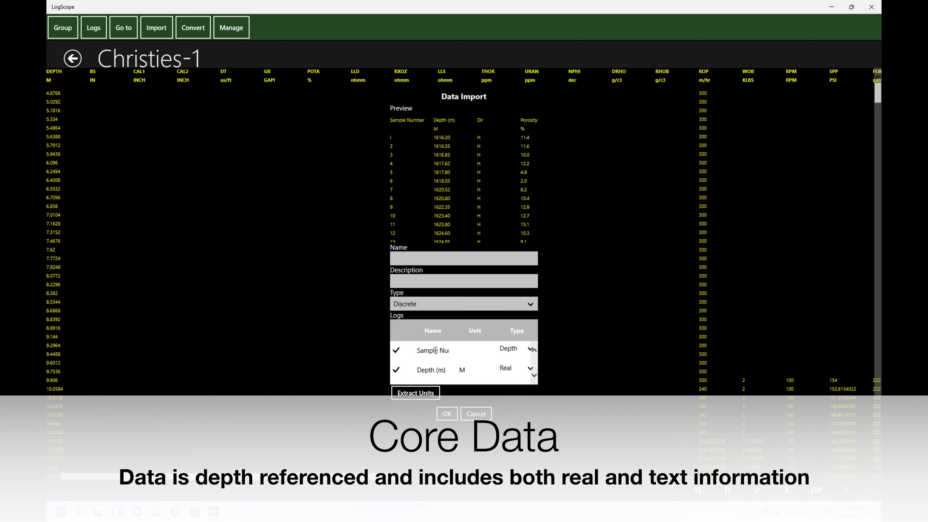
# Set the type of the Sample Number log to Text and the Depth (m) log to Depth
pyautogui.click(451, 349)
pyautogui.click(519, 348)
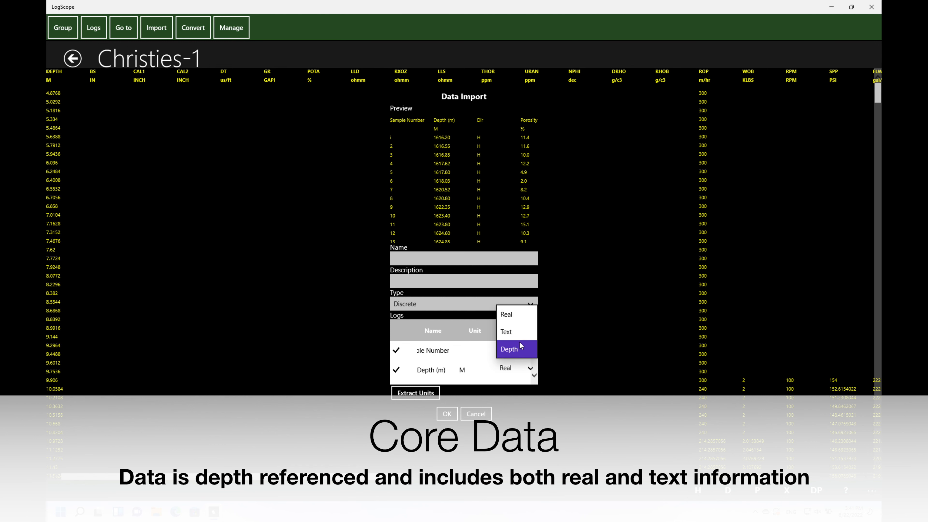
pyautogui.click(523, 328)
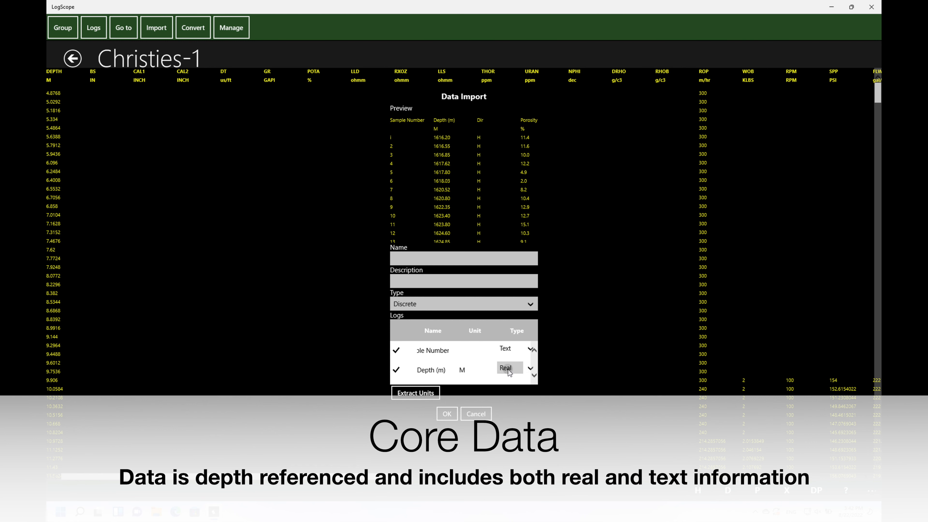
pyautogui.click(509, 369)
pyautogui.click(512, 406)
pyautogui.click(534, 377)
pyautogui.click(534, 377)
# Remove the unit suffix "(m)" from the depth log's name
pyautogui.click(441, 349)
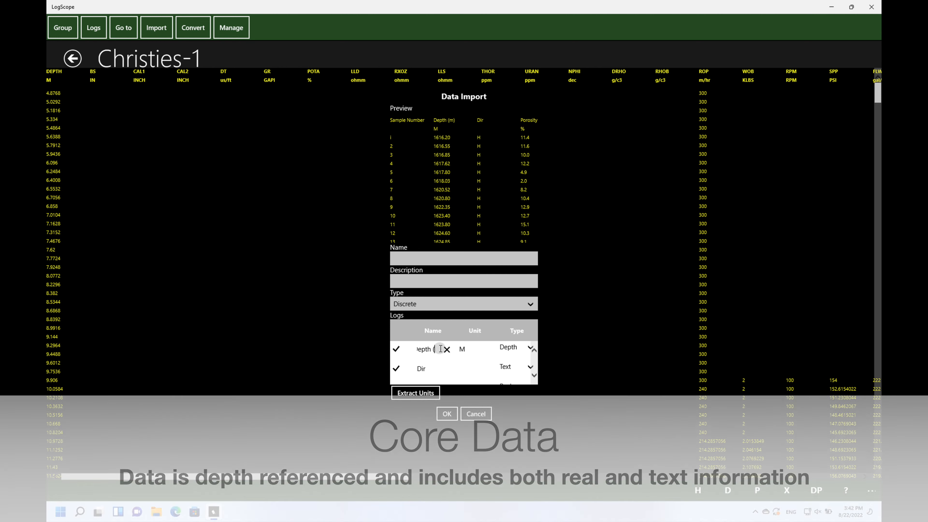
pyautogui.press('Right')
pyautogui.press('Right')
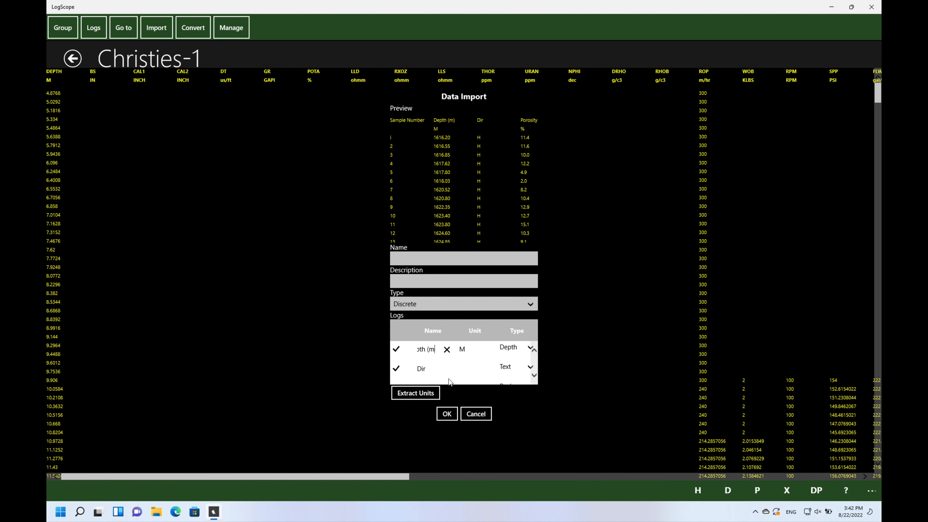
pyautogui.press('BackSpace')
pyautogui.press('BackSpace')
pyautogui.press('BackSpace')
pyautogui.press('BackSpace')
# Check the remaining log names, units and types, and name the imported data set RCA
pyautogui.click(429, 369)
pyautogui.click(533, 375)
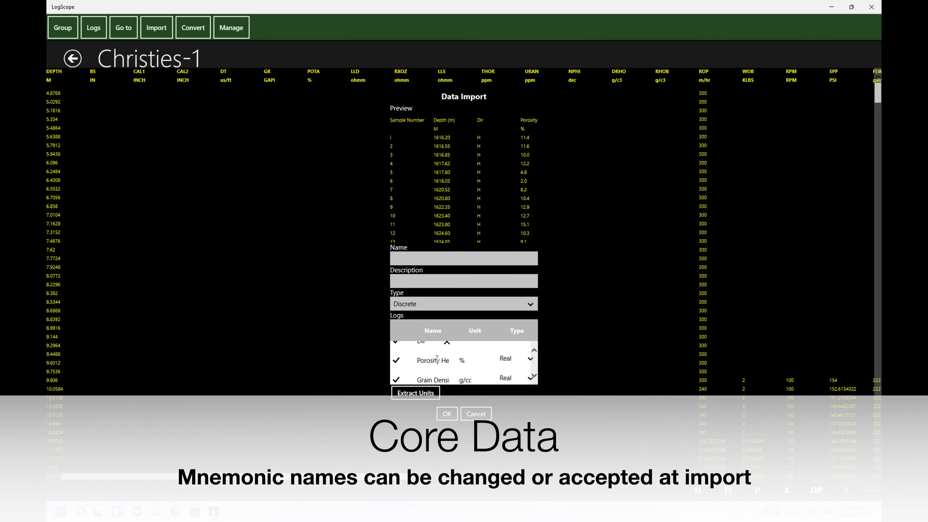
pyautogui.scroll(-3, 458, 366)
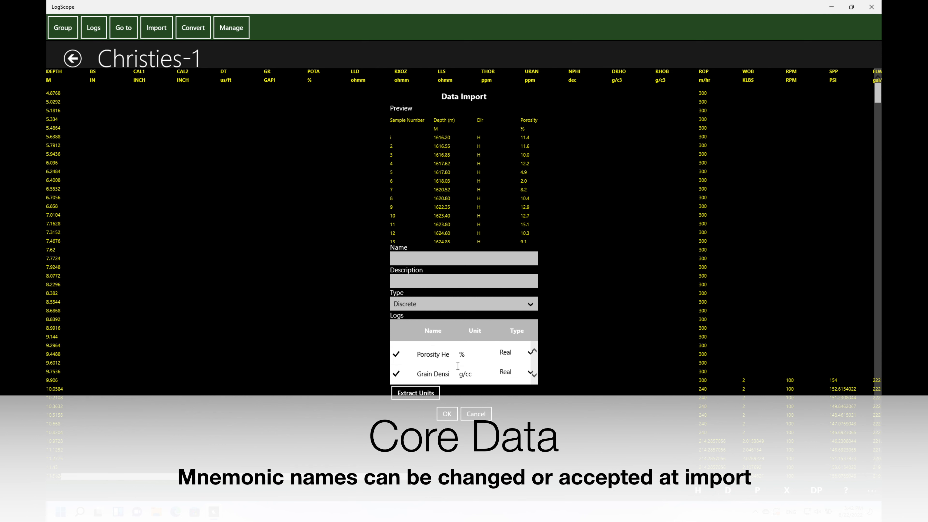
pyautogui.click(448, 362)
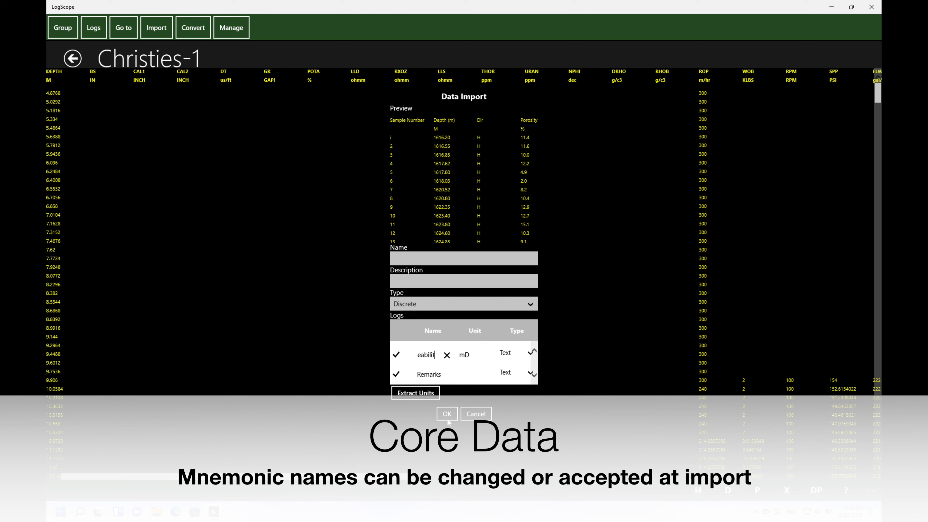
pyautogui.click(420, 256)
pyautogui.write('RCA')
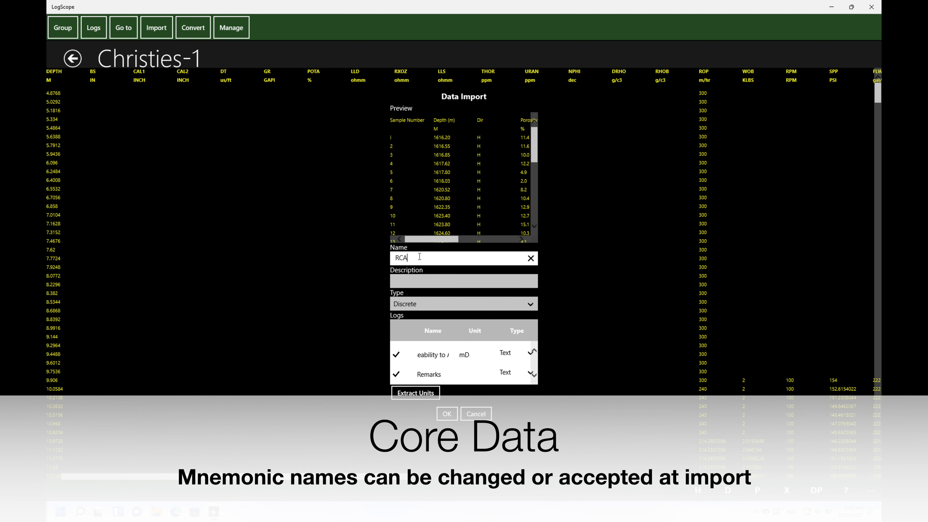
# Complete the RCA data import, and assign the RCA log Porosity Helium (percent) to the Porosity curve on the Christies-1 plot
pyautogui.click(447, 414)
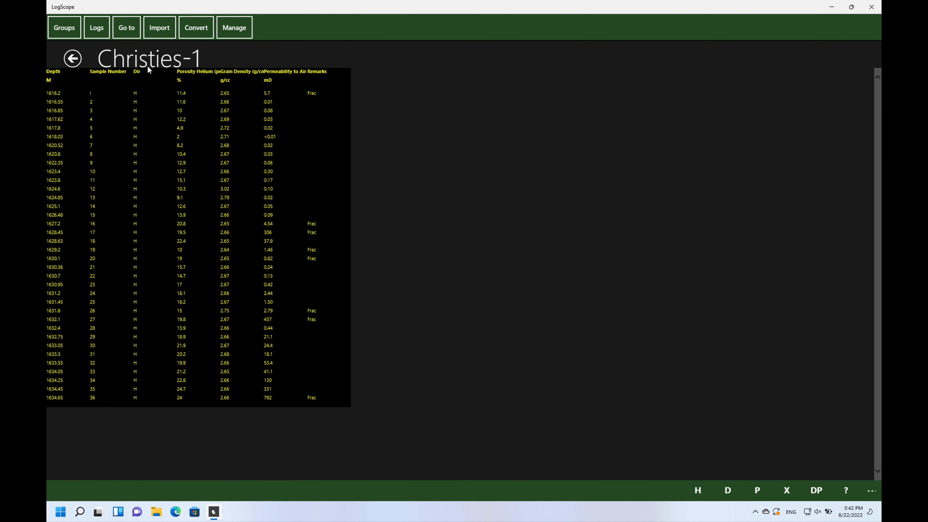
pyautogui.click(759, 491)
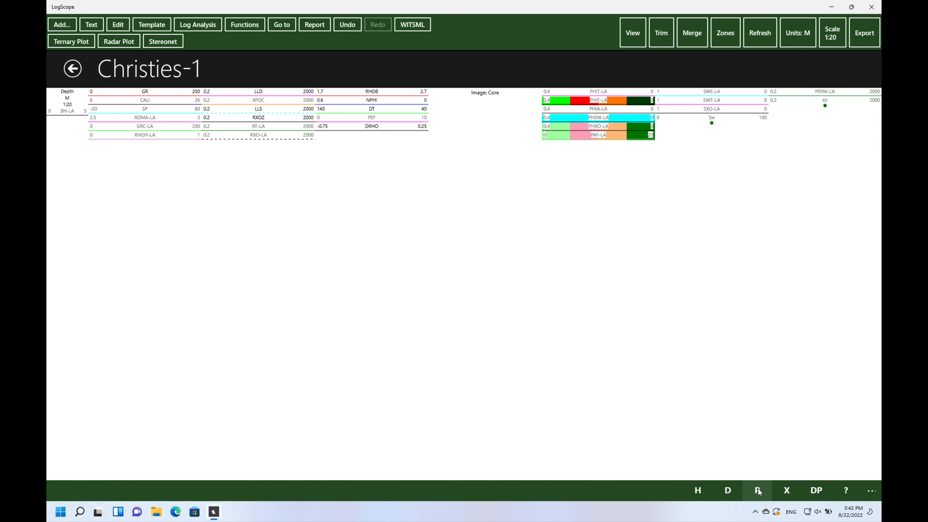
pyautogui.scroll(-1, 602, 130)
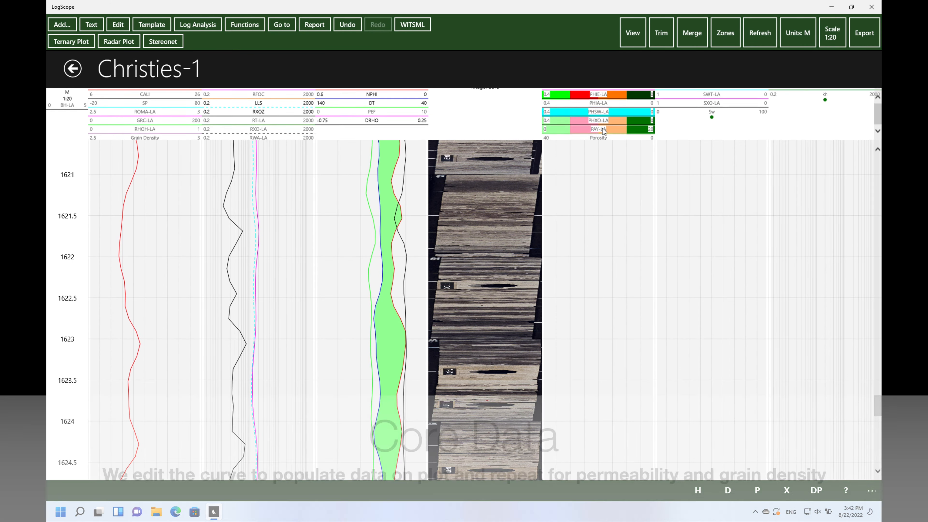
pyautogui.click(599, 134)
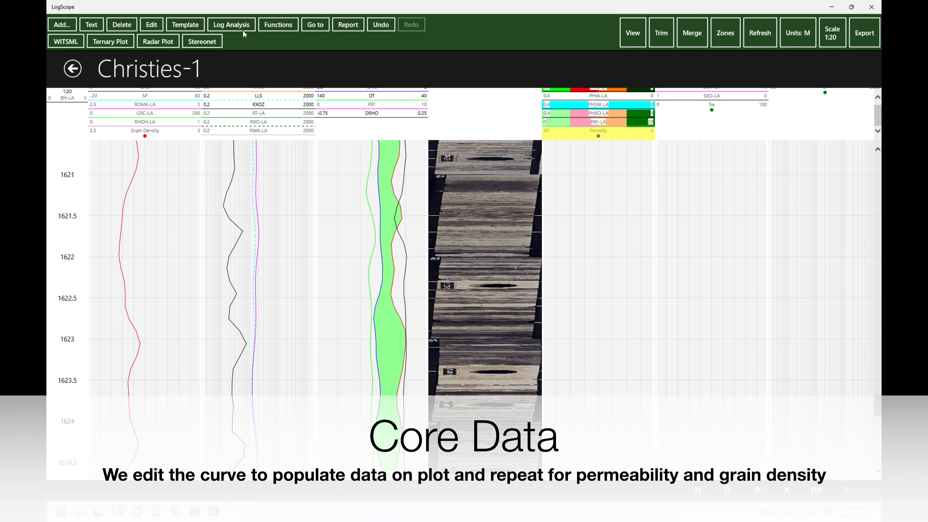
pyautogui.click(152, 25)
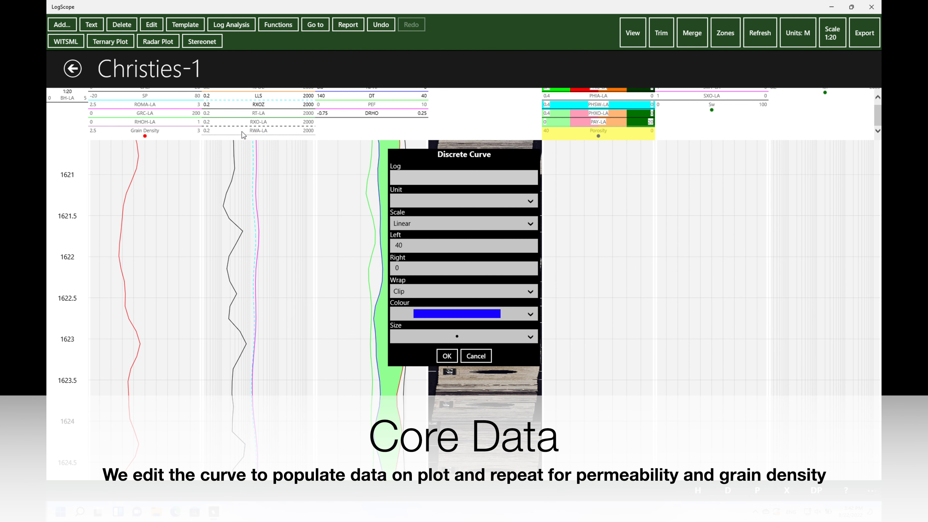
pyautogui.click(520, 177)
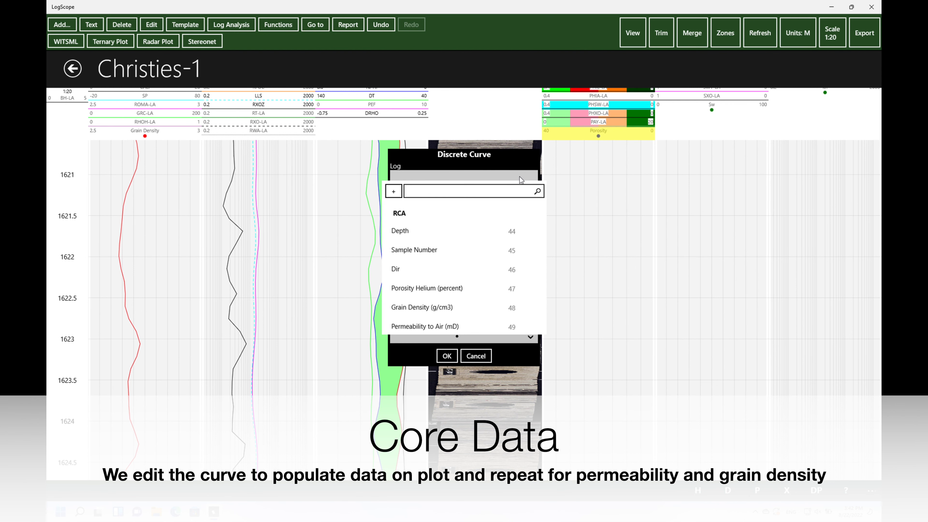
pyautogui.click(428, 288)
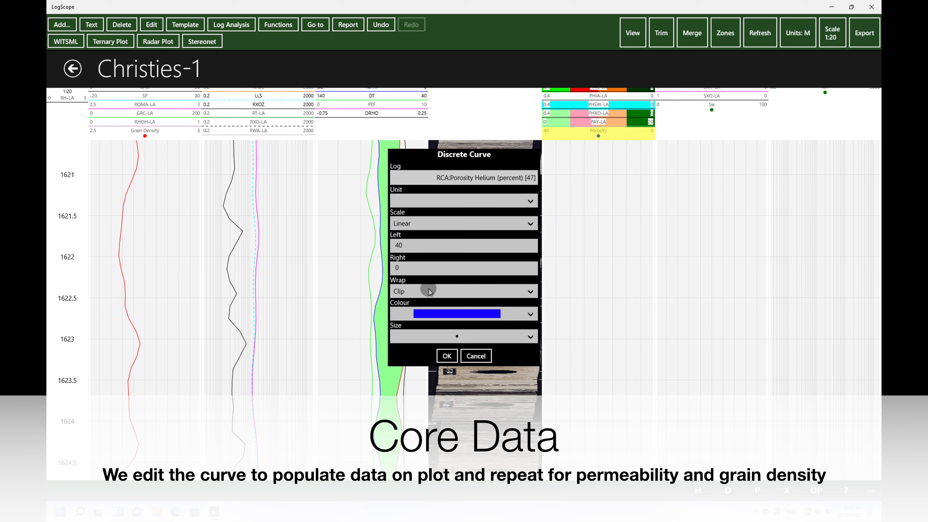
pyautogui.click(448, 356)
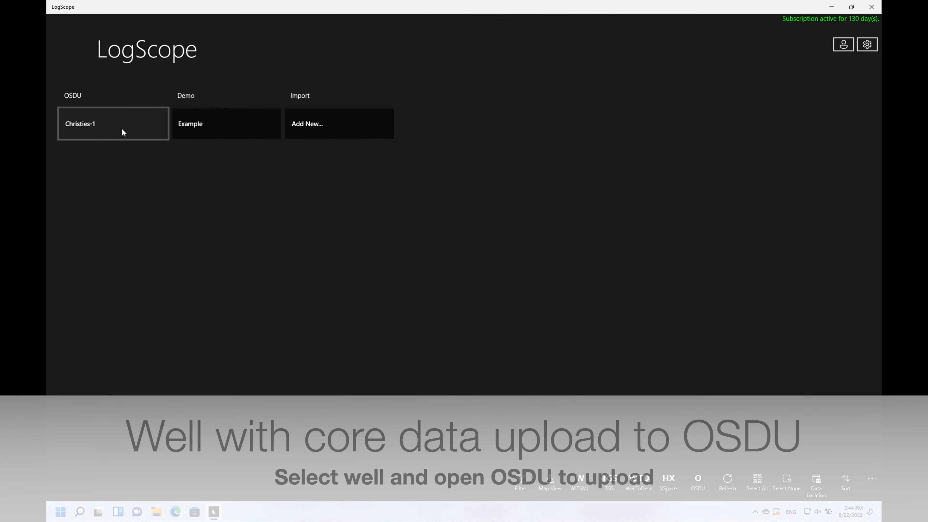
# Select the Christies-1 project and open the AWS OSDU connection to upload it
pyautogui.click(123, 132)
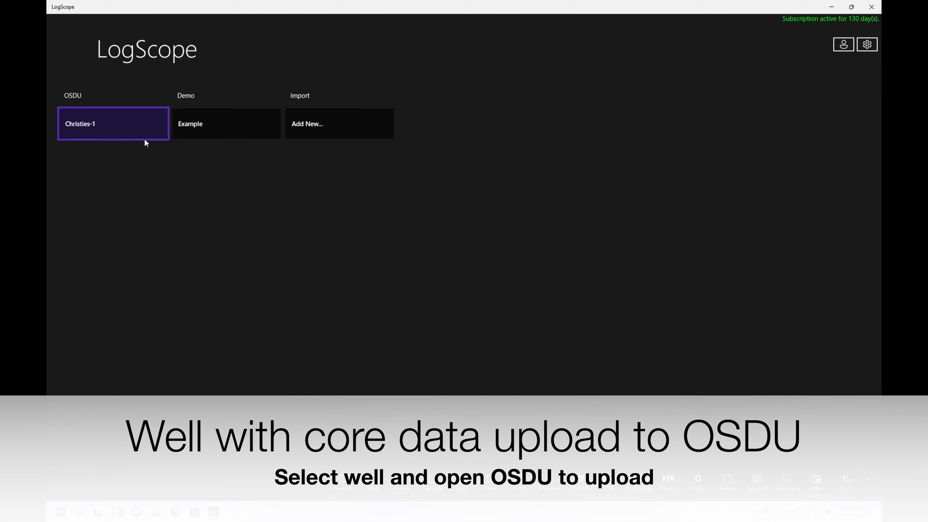
pyautogui.click(696, 481)
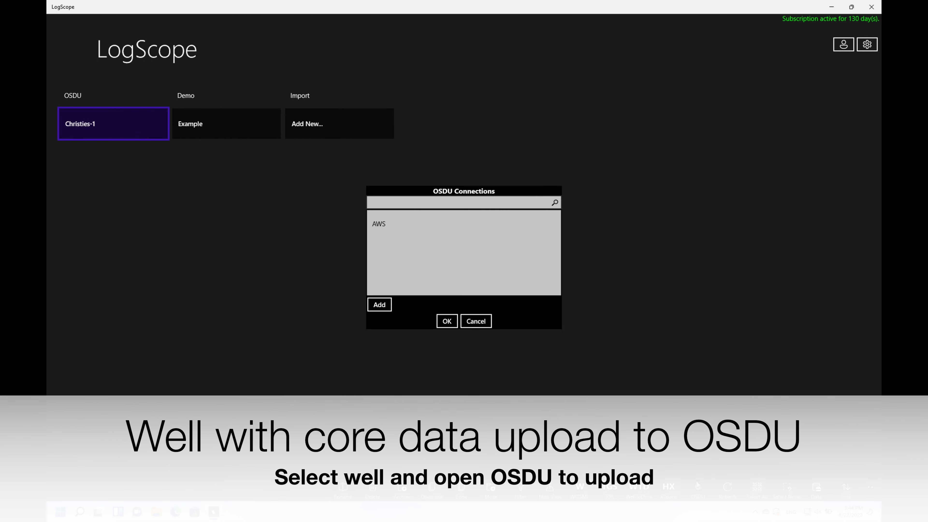
pyautogui.doubleClick(398, 225)
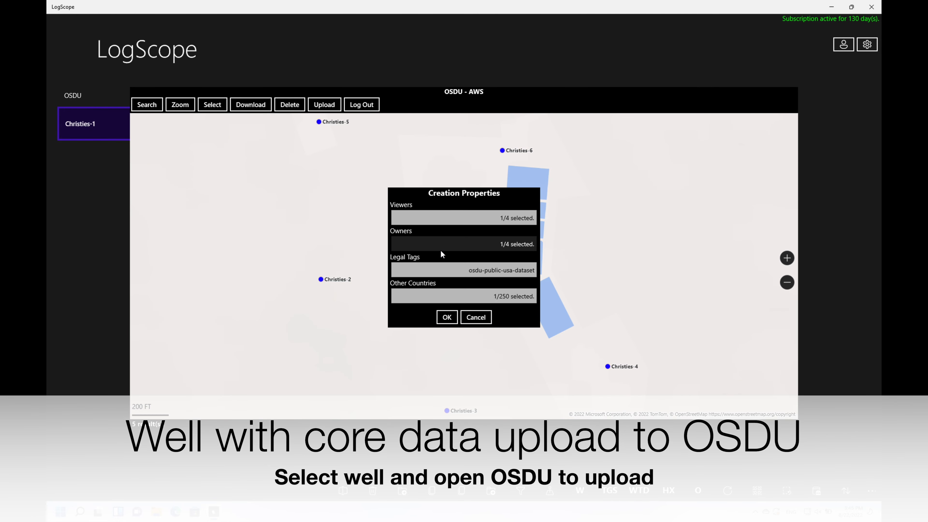
# Set the upload's legal tag to osdu-cooper-eromanga and accept the creation properties
pyautogui.click(526, 271)
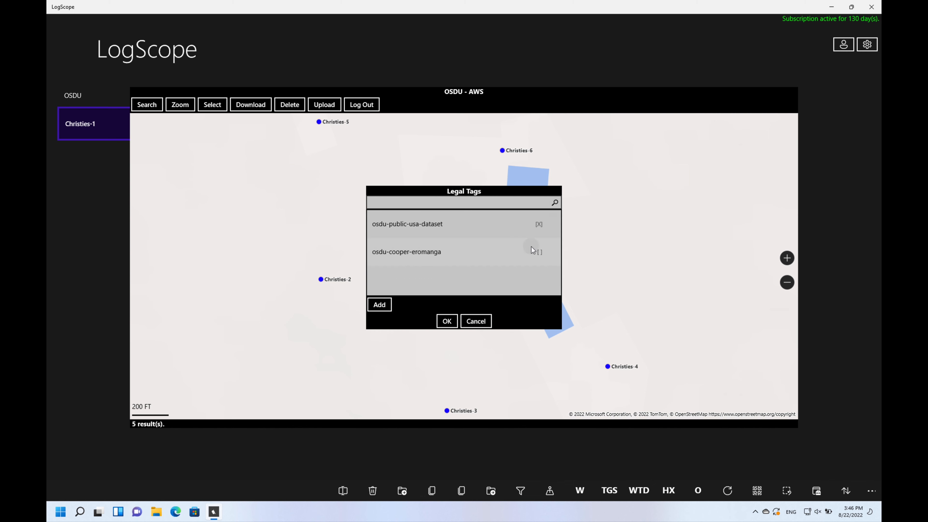
pyautogui.click(539, 252)
pyautogui.click(447, 321)
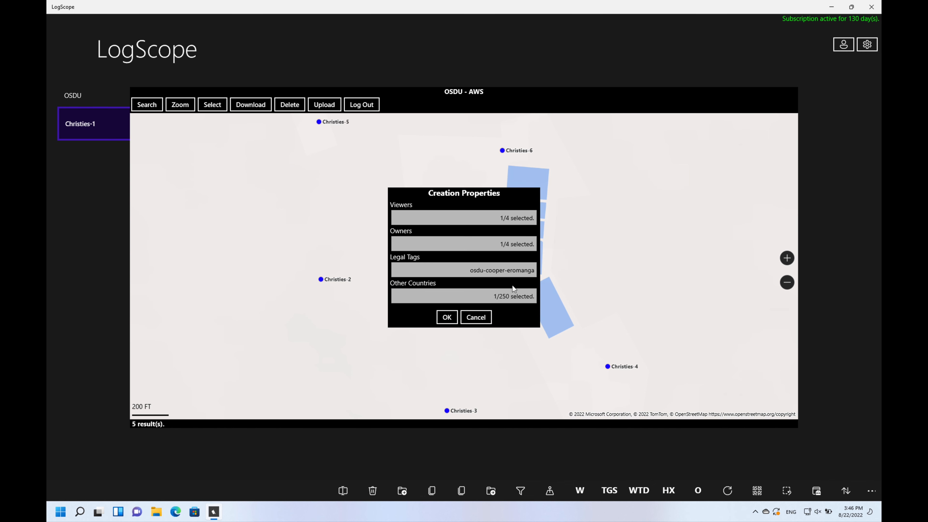
pyautogui.click(448, 320)
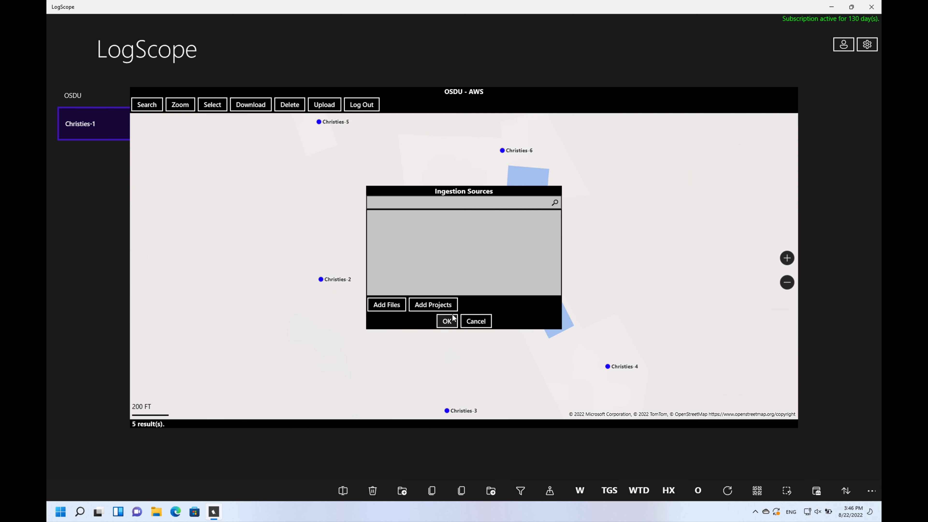
# Add the selected project Christies-1 as ingestion source, upload it to OSDU, and close the ingestion report
pyautogui.click(433, 306)
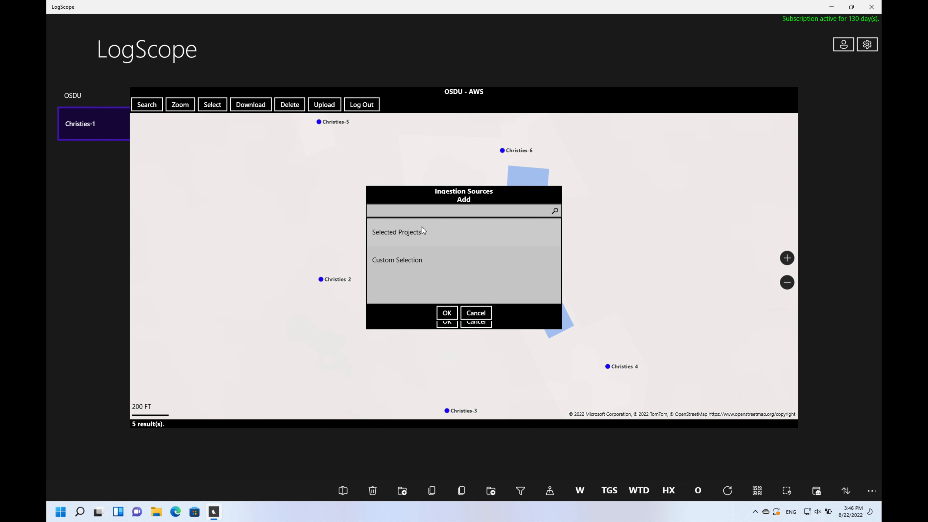
pyautogui.click(448, 321)
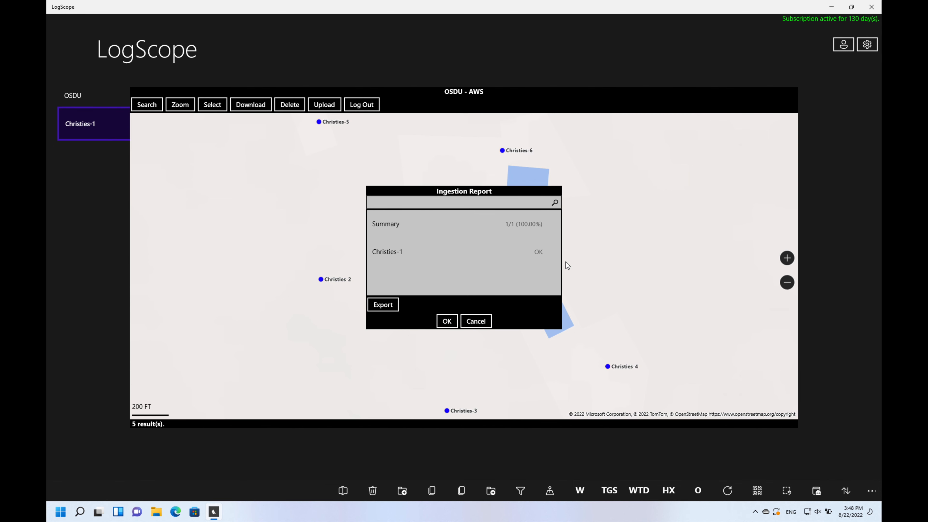
pyautogui.click(447, 322)
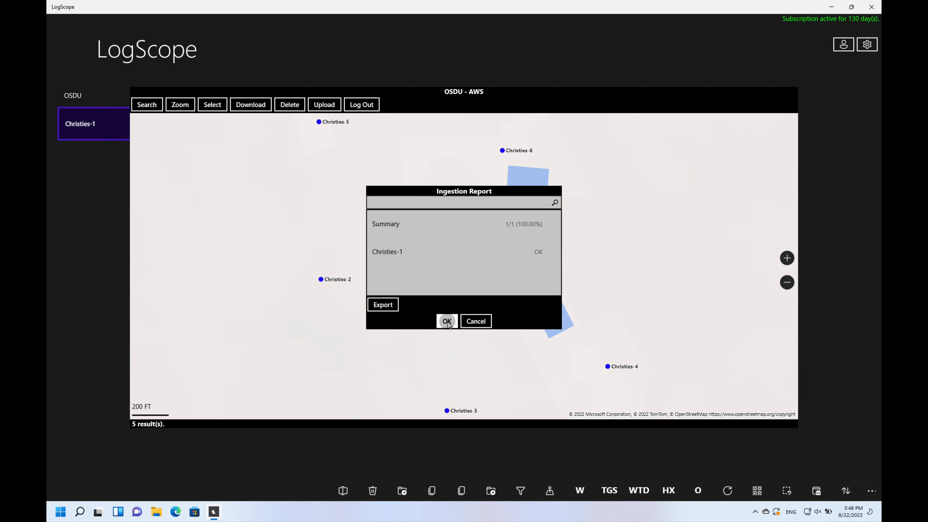
# Search OSDU for wells within an area drawn on the map around the Christies wells, leaving the search filters blank
pyautogui.click(153, 106)
pyautogui.click(151, 145)
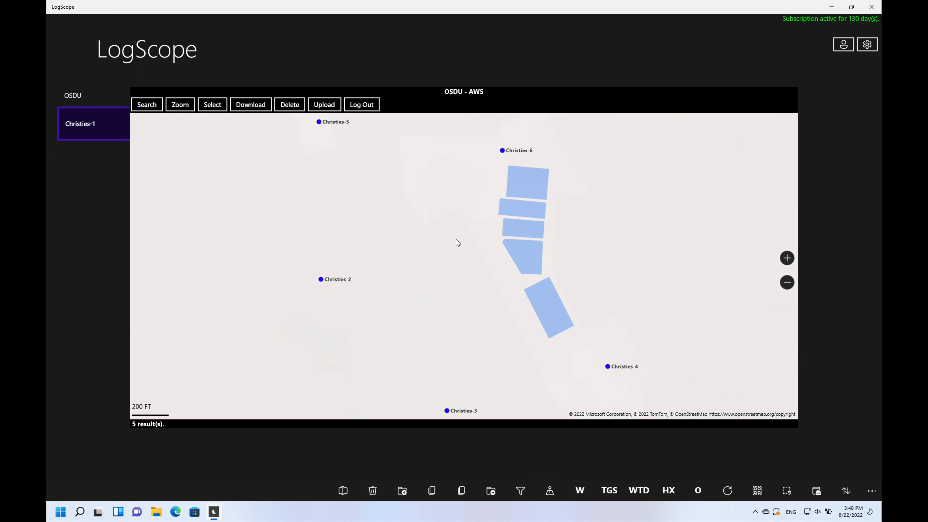
pyautogui.moveTo(685, 391)
pyautogui.mouseDown()
pyautogui.moveTo(673, 331)
pyautogui.moveTo(522, 143)
pyautogui.moveTo(368, 101)
pyautogui.moveTo(256, 122)
pyautogui.moveTo(197, 302)
pyautogui.moveTo(348, 432)
pyautogui.moveTo(551, 432)
pyautogui.moveTo(689, 369)
pyautogui.mouseUp()
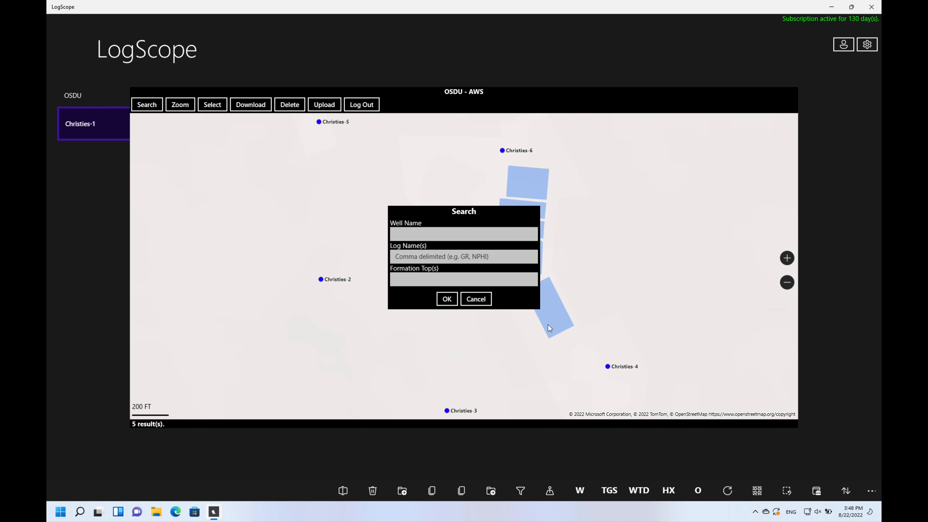
pyautogui.click(447, 300)
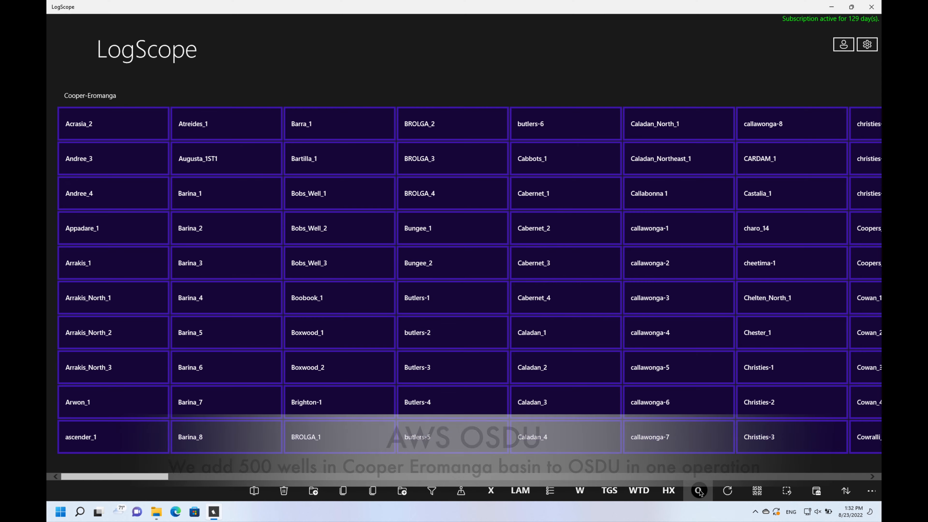
# Open the AWS OSDU connection with all Cooper-Eromanga wells selected, and start an upload
pyautogui.click(698, 491)
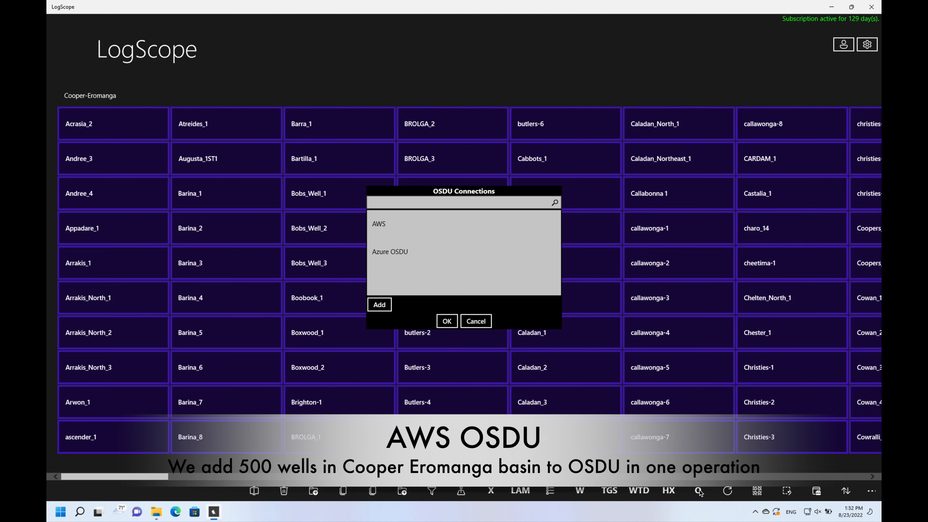
pyautogui.doubleClick(390, 227)
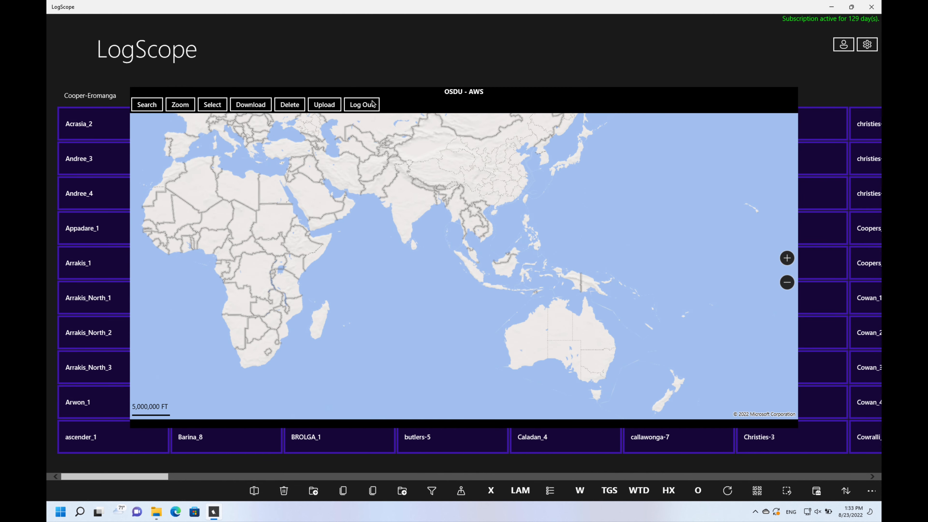
pyautogui.click(327, 106)
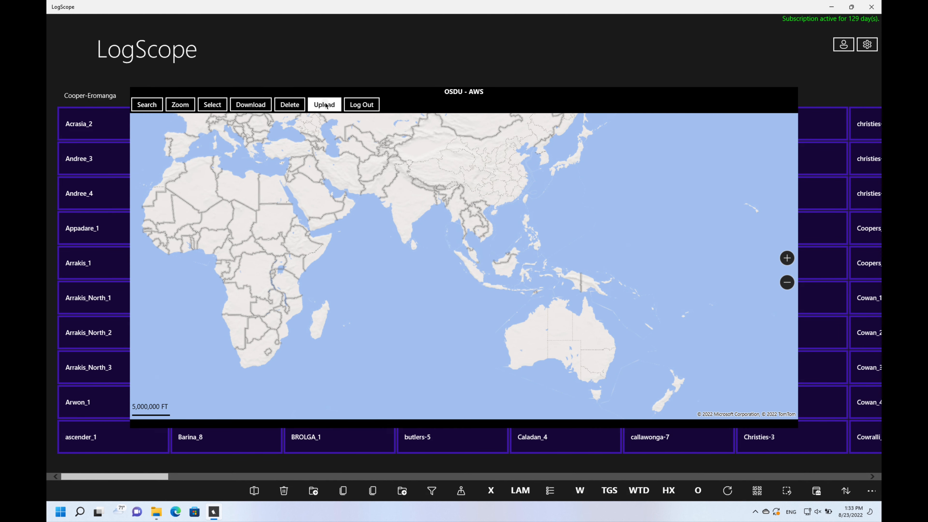
pyautogui.click(325, 106)
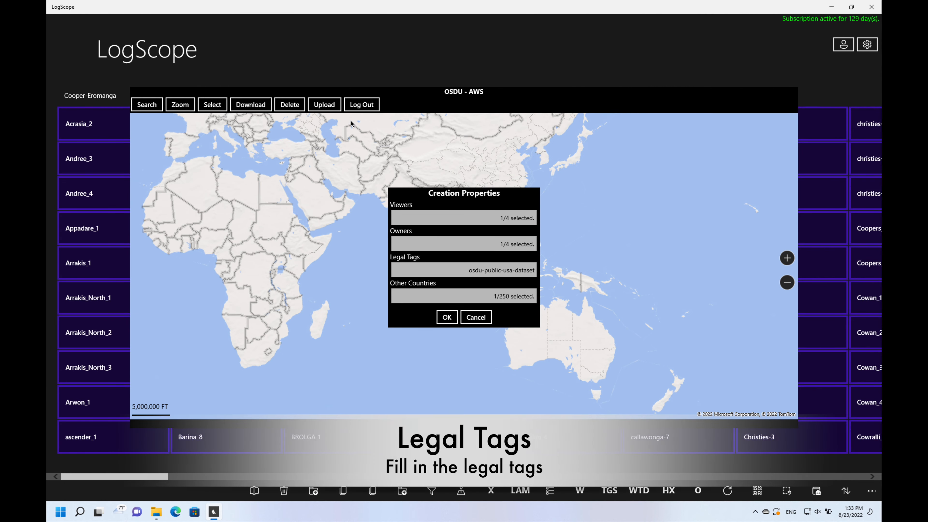
# Replace the legal tag osdu-public-usa-dataset with osdu-cooper-eromanga and accept the creation properties
pyautogui.click(516, 270)
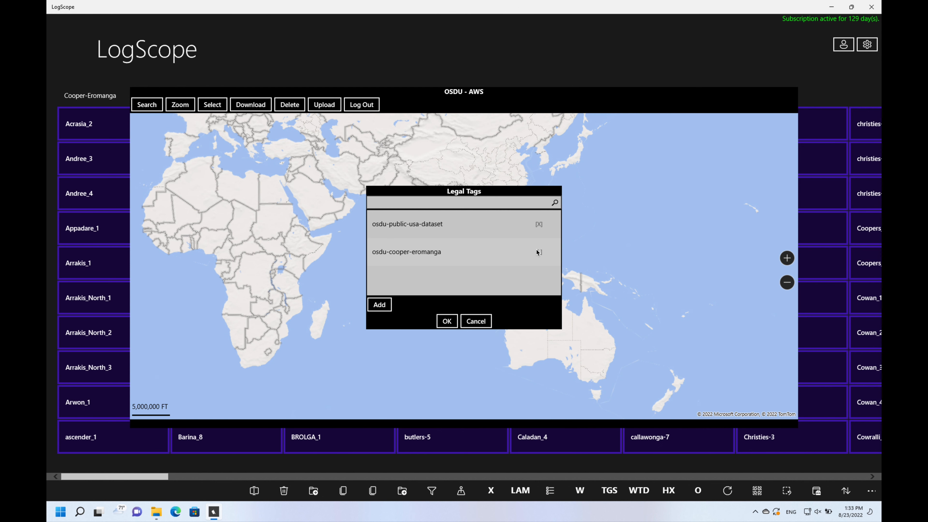
pyautogui.click(540, 226)
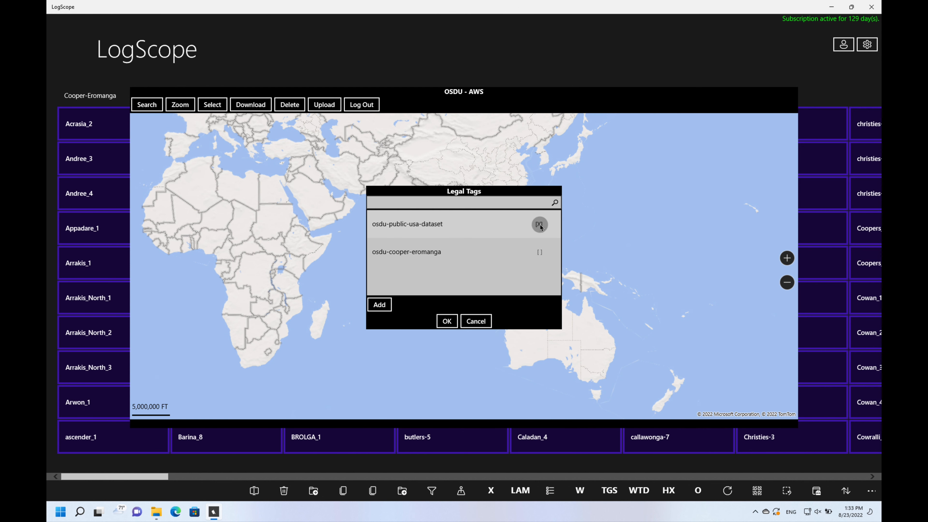
pyautogui.click(540, 253)
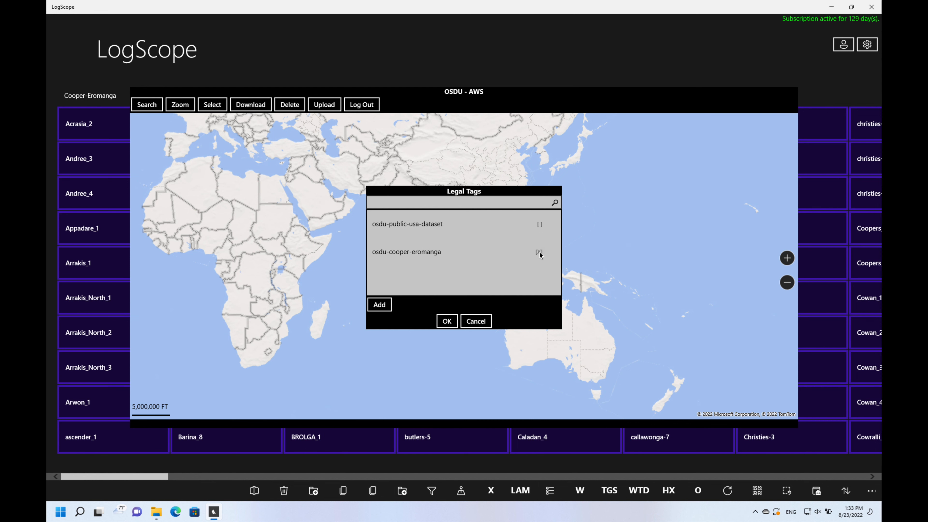
pyautogui.click(449, 323)
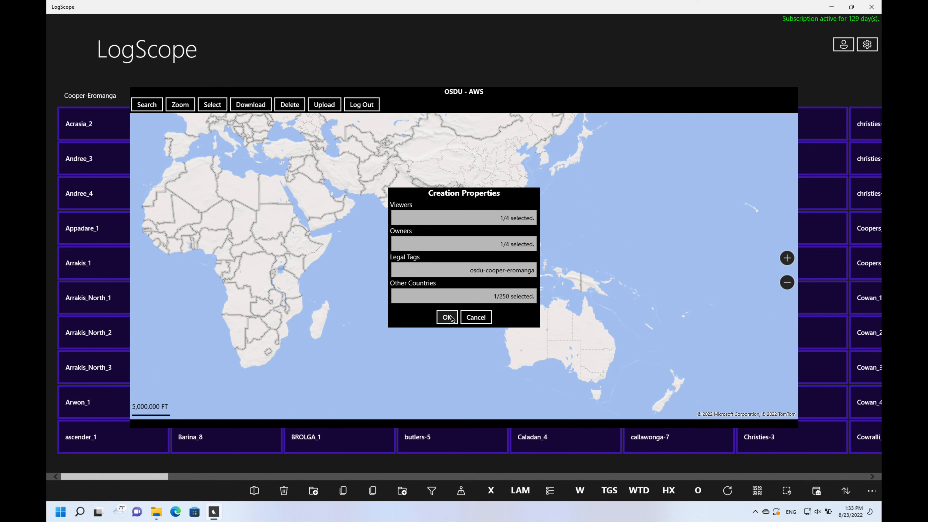
pyautogui.click(447, 317)
# Add the selected Cooper-Eromanga projects as ingestion sources and upload them to OSDU
pyautogui.click(414, 304)
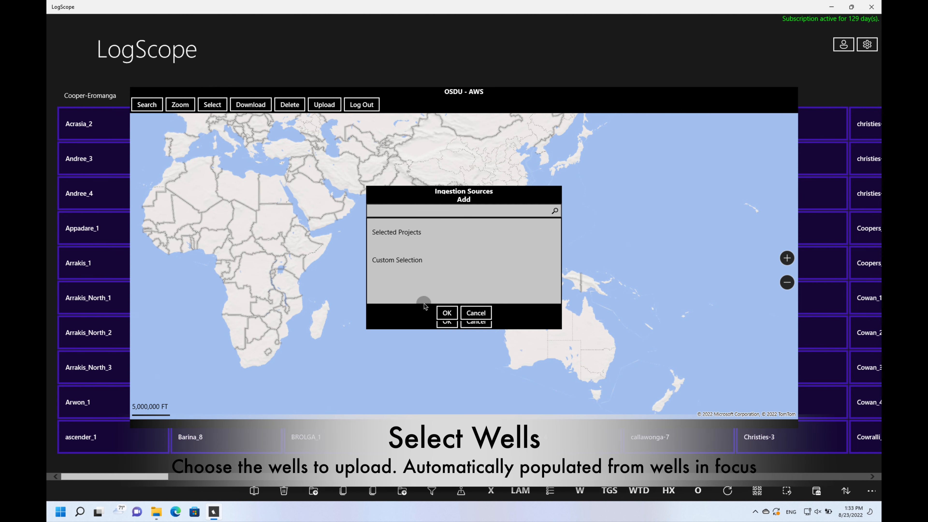
pyautogui.click(412, 232)
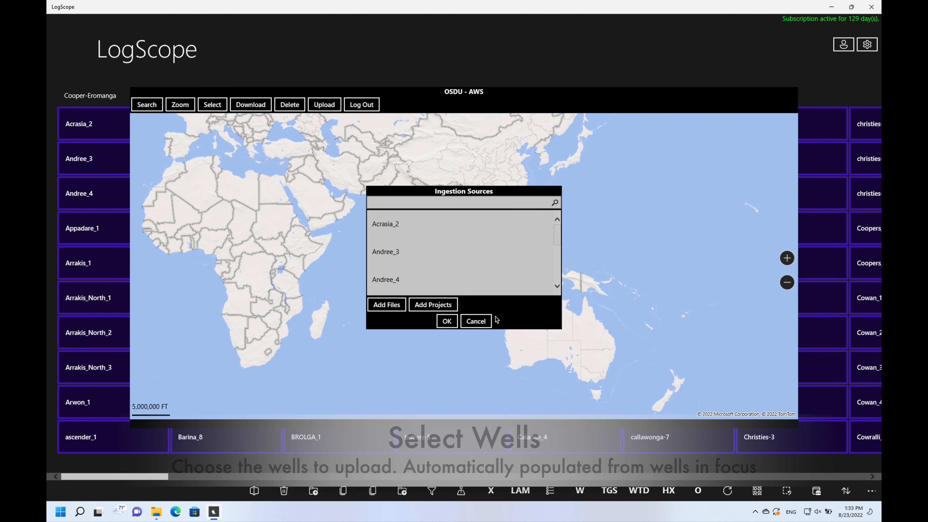
pyautogui.click(447, 320)
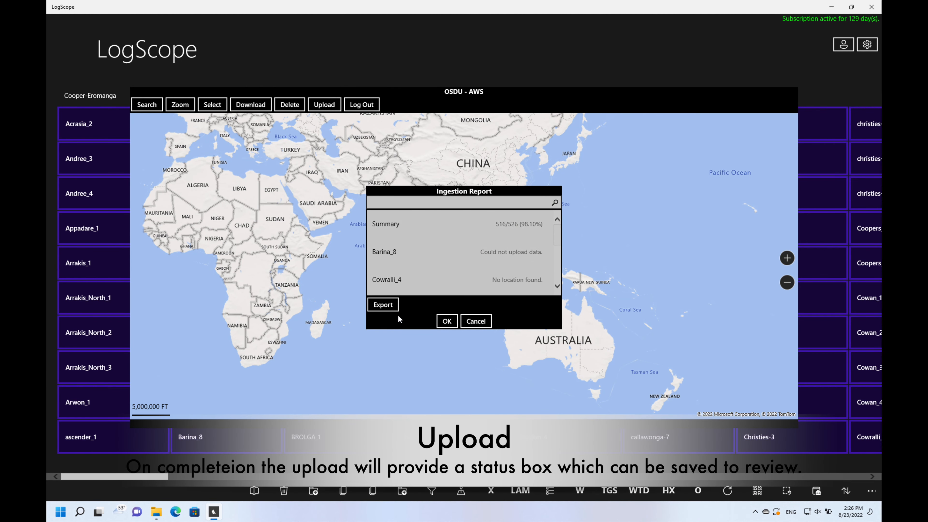
# Export the ingestion report as OsduIngestion-20220823142614.csv and close the report
pyautogui.click(388, 306)
pyautogui.click(390, 265)
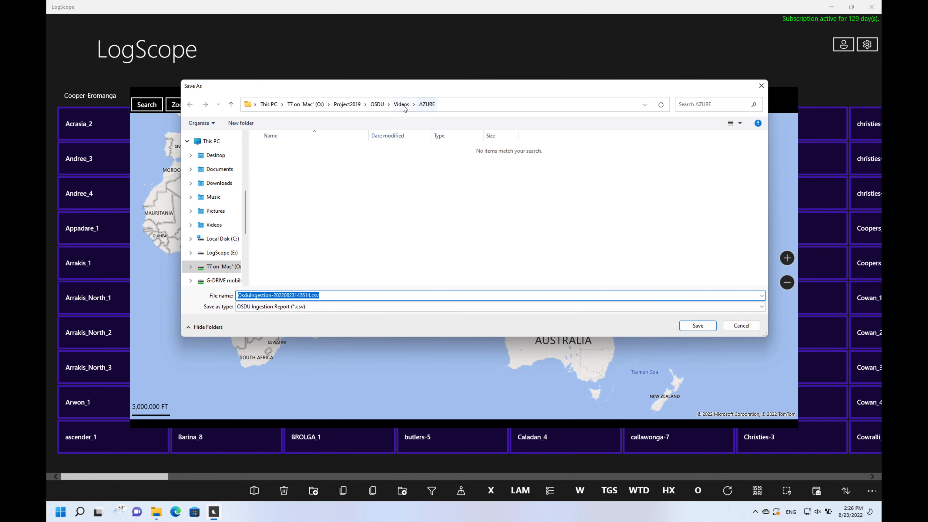
pyautogui.click(706, 327)
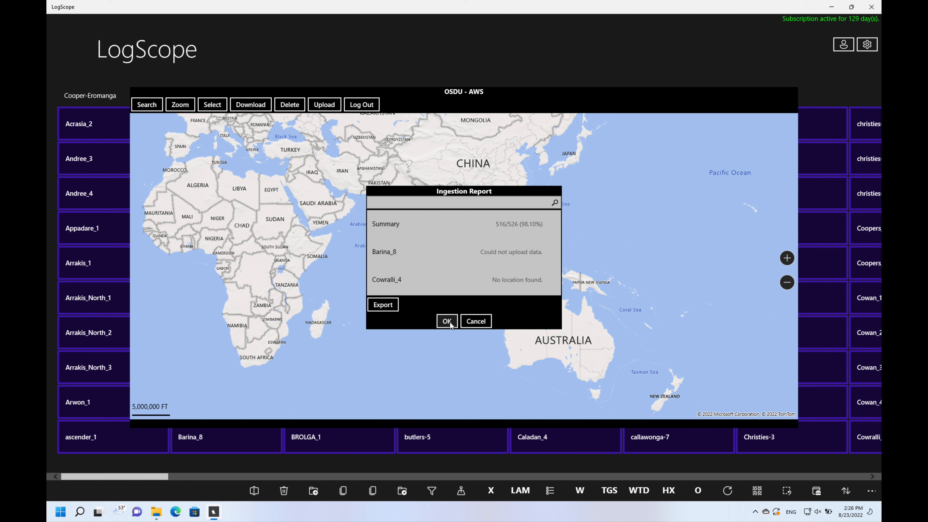
pyautogui.click(451, 324)
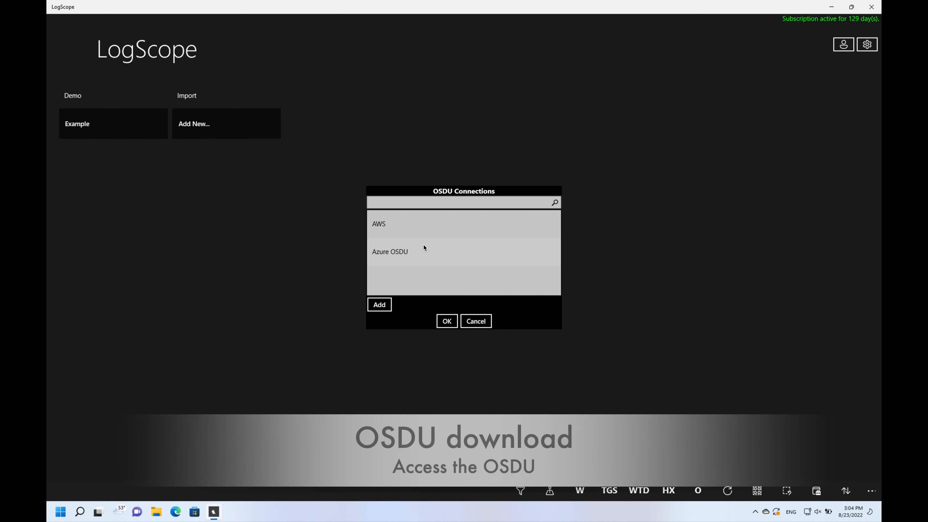
# Open the AWS OSDU connection and search within a polygon over south-central Australia for wells named sturt
pyautogui.doubleClick(381, 224)
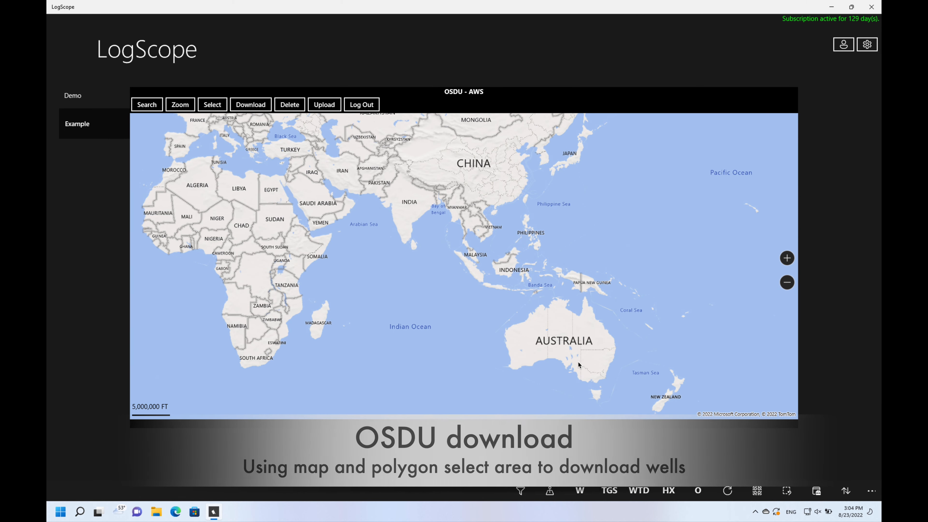
pyautogui.click(147, 105)
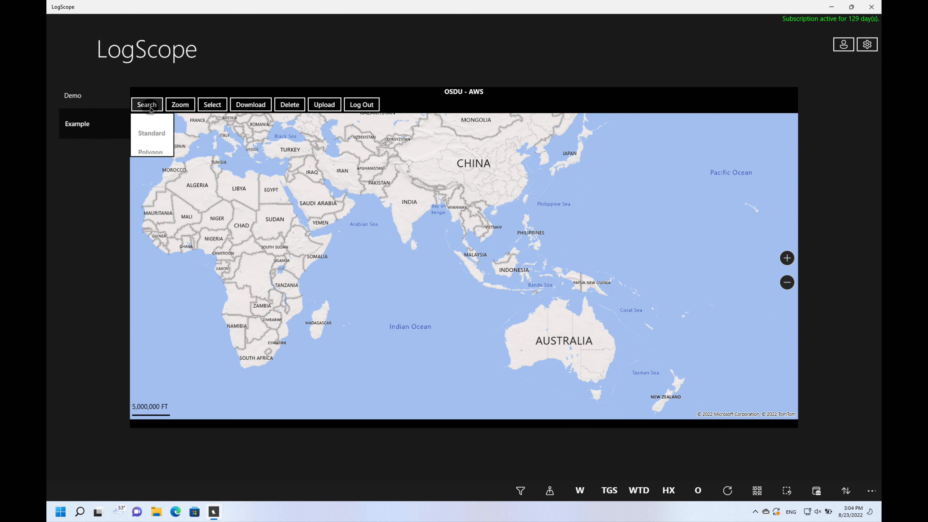
pyautogui.click(159, 145)
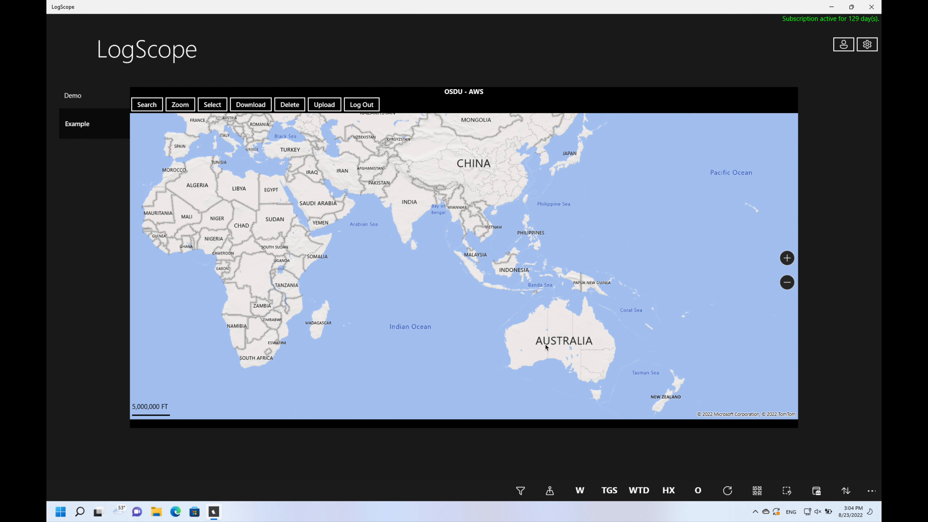
pyautogui.moveTo(595, 336)
pyautogui.mouseDown()
pyautogui.moveTo(567, 331)
pyautogui.moveTo(530, 354)
pyautogui.moveTo(586, 379)
pyautogui.moveTo(597, 334)
pyautogui.mouseUp()
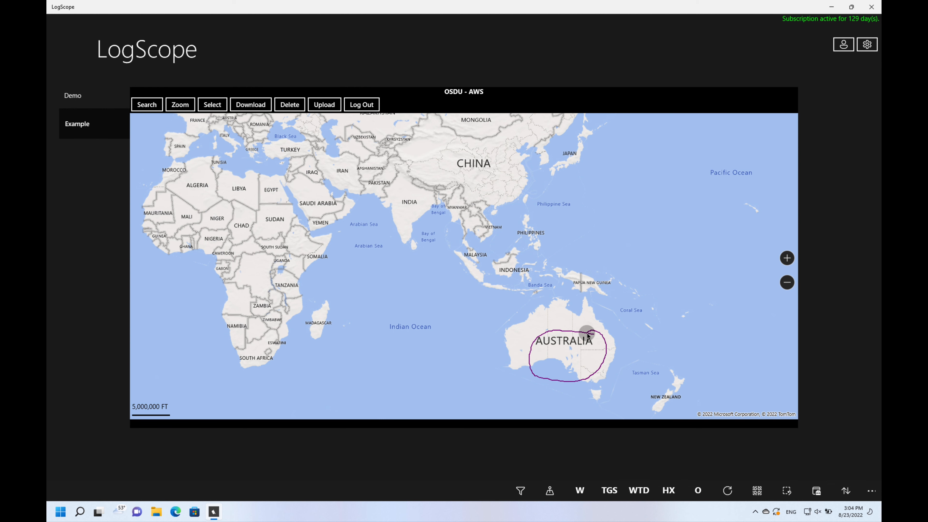
pyautogui.click(405, 236)
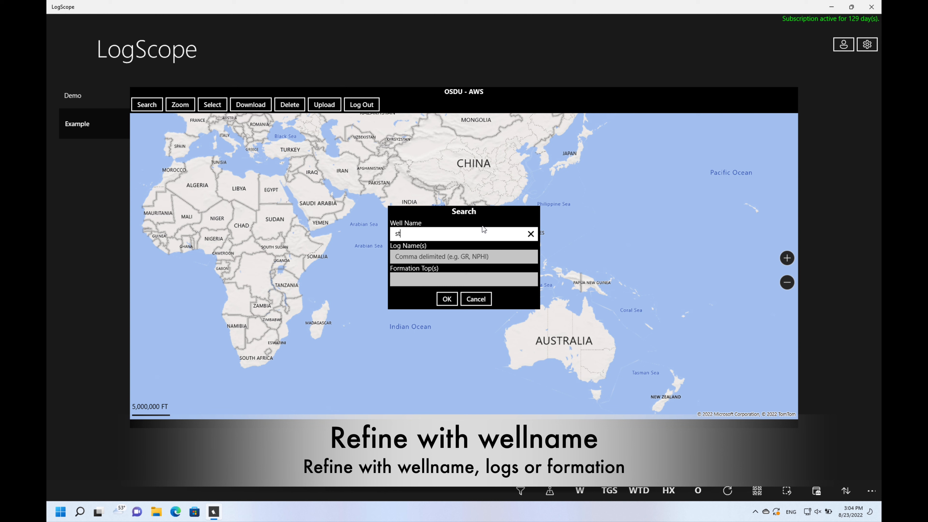
pyautogui.click(446, 300)
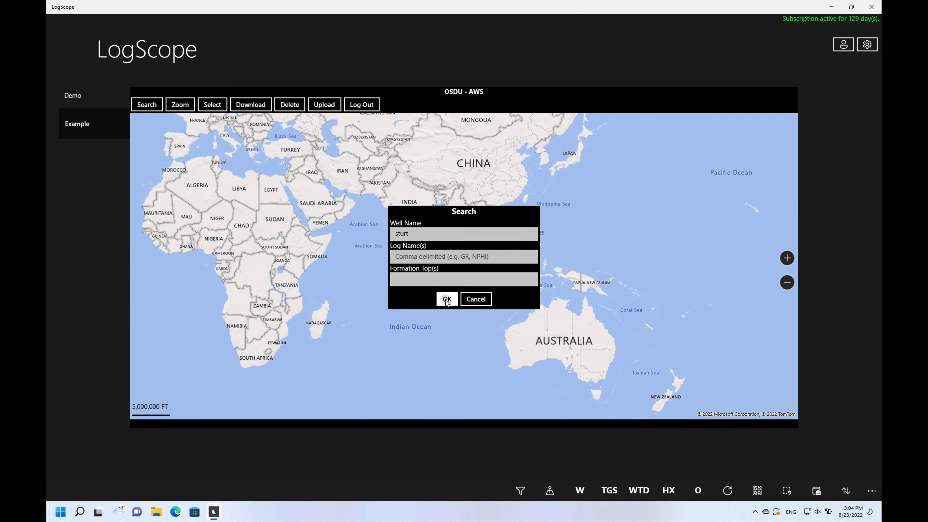
# Select all the Sturt wells with a freehand area on the OSDU map and download them, accepting the download report
pyautogui.click(180, 104)
pyautogui.click(183, 126)
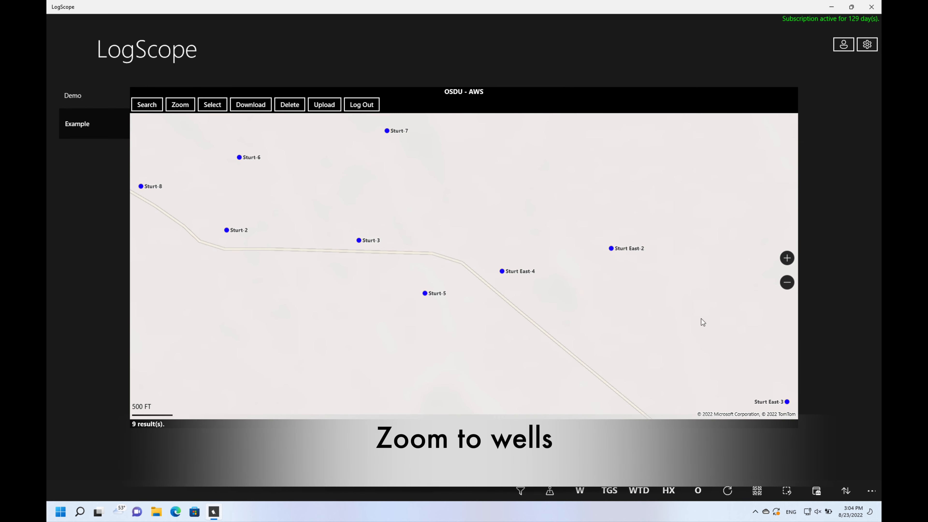
pyautogui.click(787, 282)
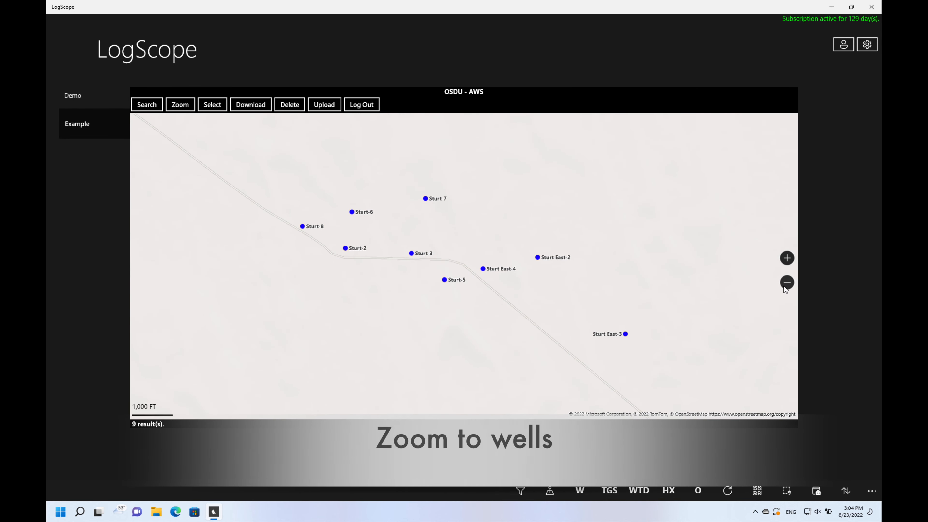
pyautogui.moveTo(476, 350)
pyautogui.mouseDown()
pyautogui.moveTo(680, 373)
pyautogui.moveTo(489, 149)
pyautogui.moveTo(266, 193)
pyautogui.moveTo(309, 312)
pyautogui.moveTo(493, 368)
pyautogui.moveTo(558, 373)
pyautogui.mouseUp()
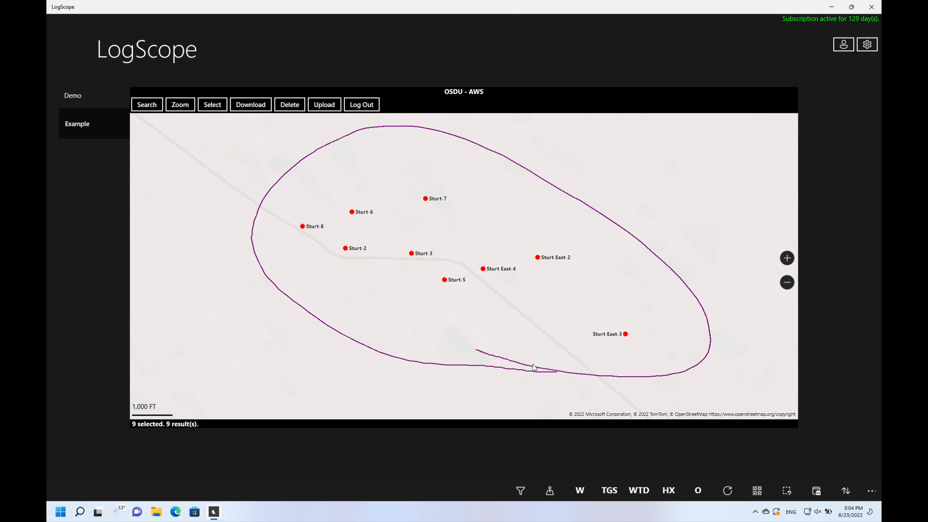
pyautogui.click(255, 106)
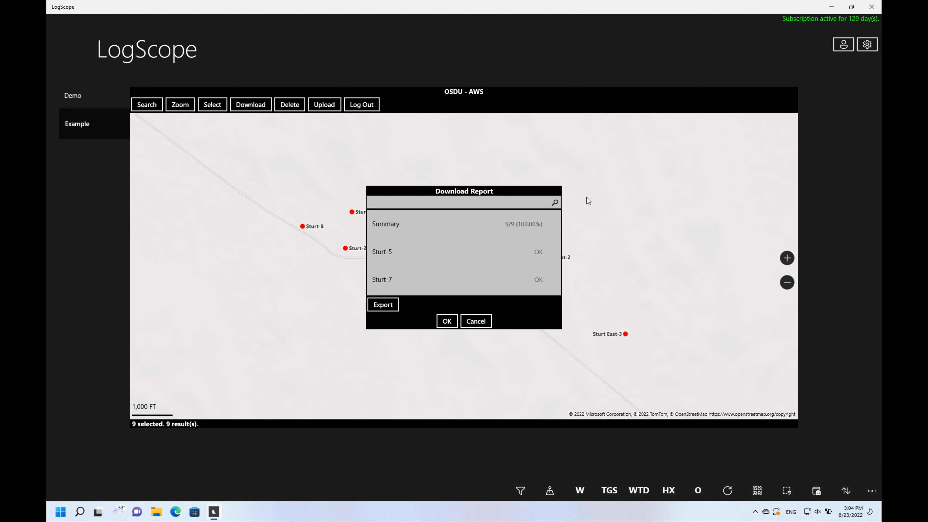
pyautogui.click(447, 322)
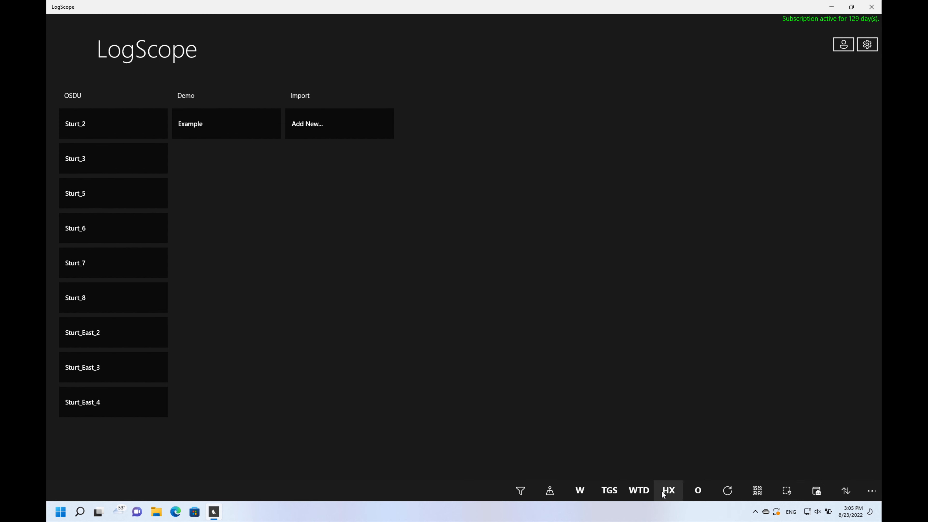
# On the project map, draw a section line from northwest of Sturt_6 to just past Sturt_East_3 and select all nine wells
pyautogui.click(550, 490)
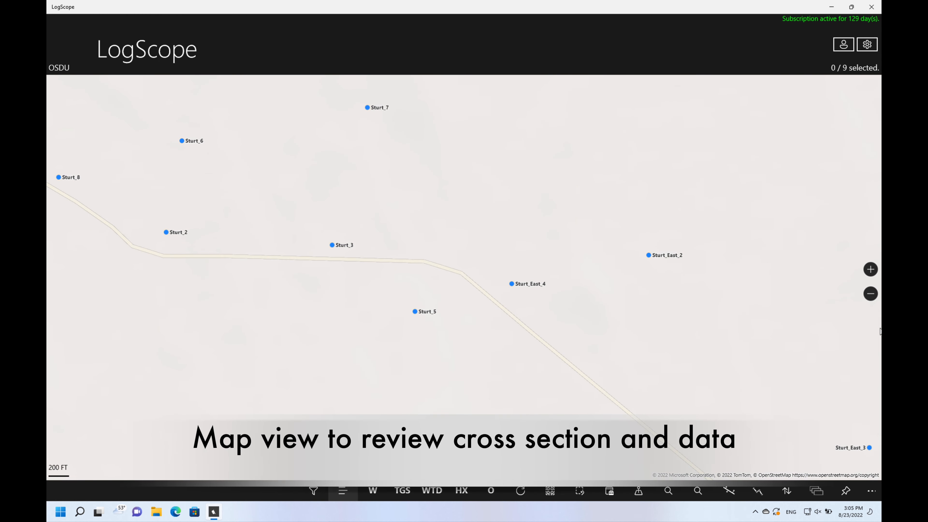
pyautogui.click(870, 293)
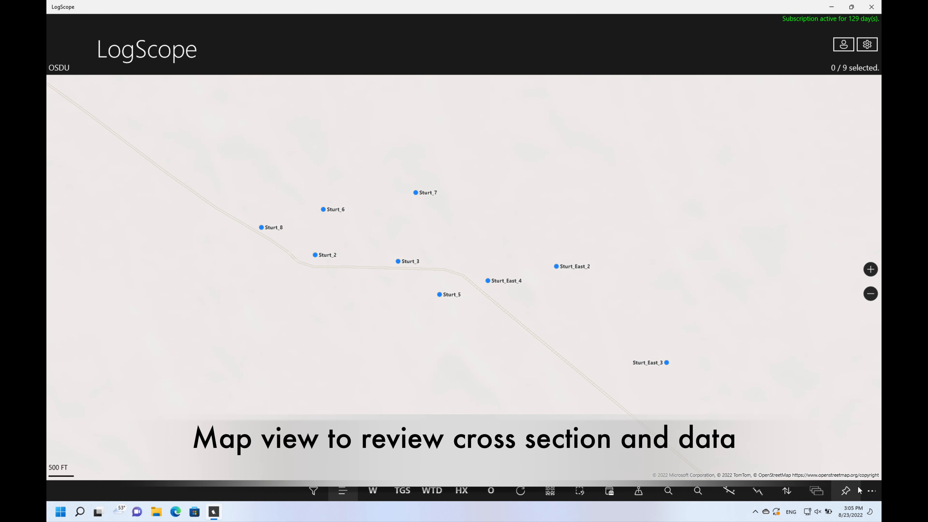
pyautogui.click(872, 490)
pyautogui.click(756, 491)
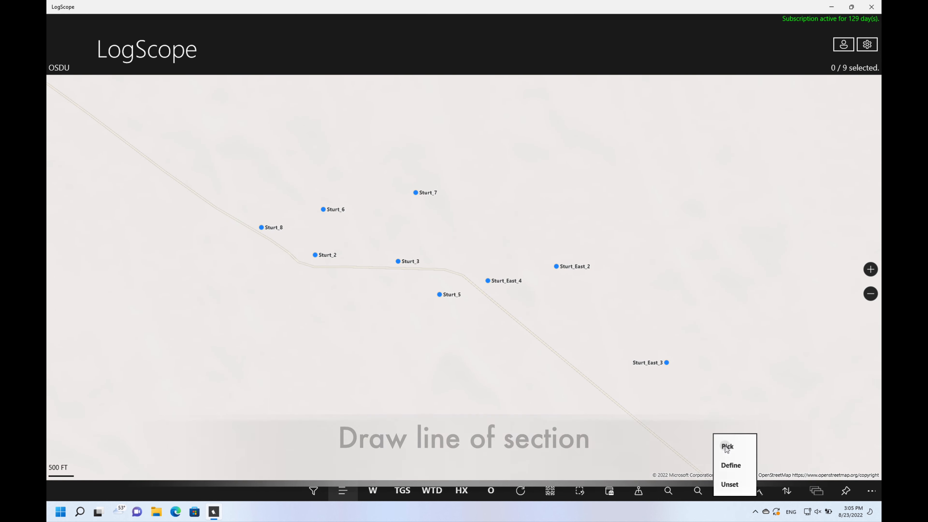
pyautogui.click(726, 441)
pyautogui.moveTo(234, 153); pyautogui.dragTo(693, 387)
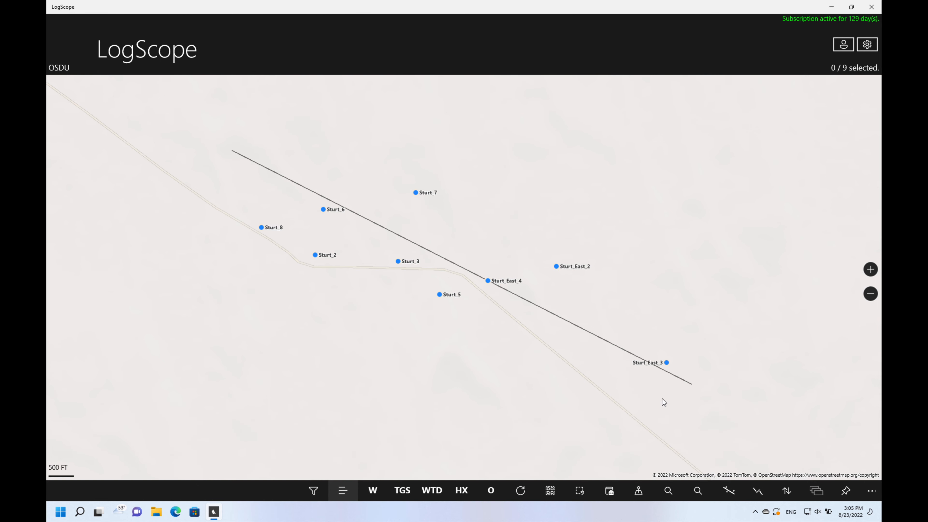
pyautogui.moveTo(473, 390)
pyautogui.mouseDown()
pyautogui.moveTo(238, 118)
pyautogui.moveTo(478, 401)
pyautogui.mouseUp()
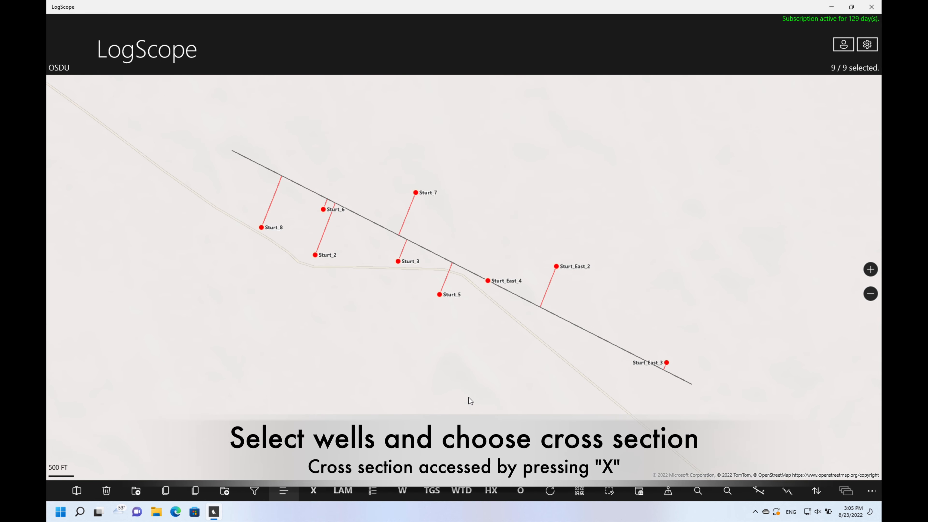
# Open a cross section of the selected wells and load the Sturt field template without preserving the projection angle
pyautogui.click(313, 490)
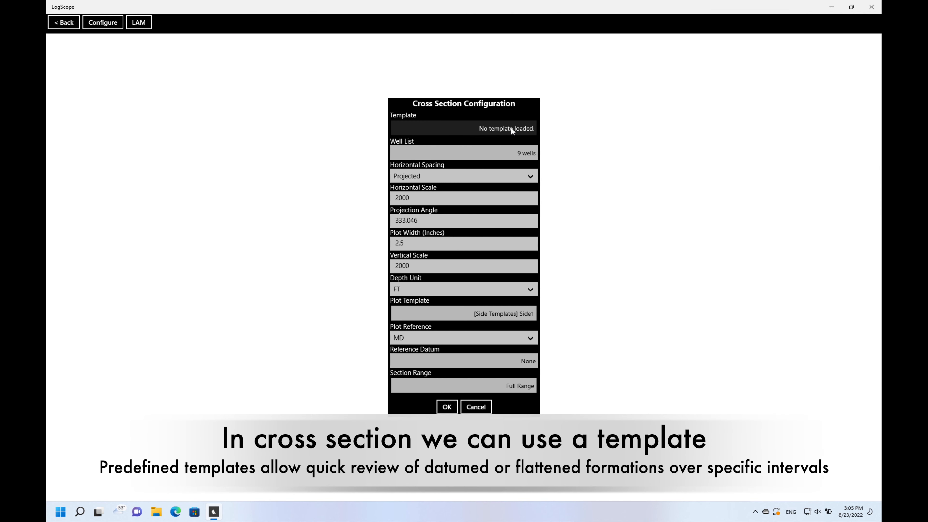
pyautogui.click(511, 128)
pyautogui.click(400, 256)
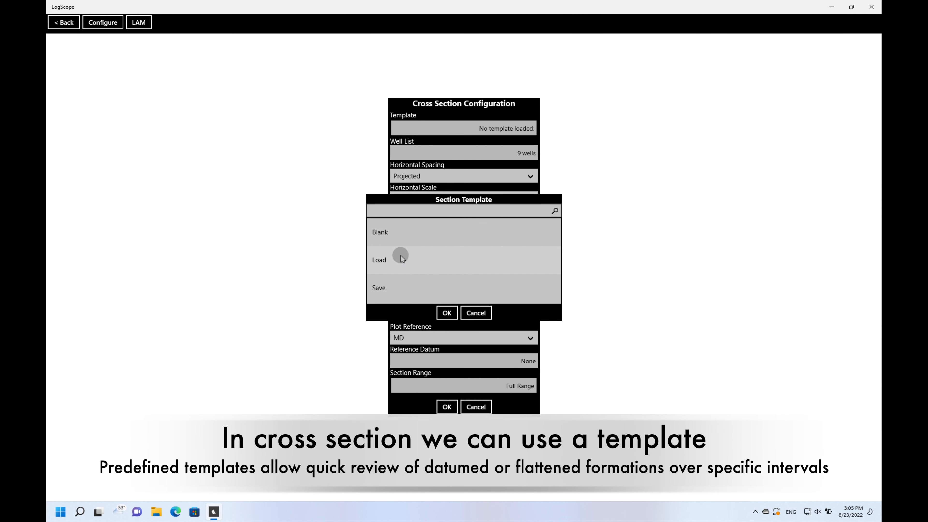
pyautogui.moveTo(558, 250); pyautogui.dragTo(560, 255)
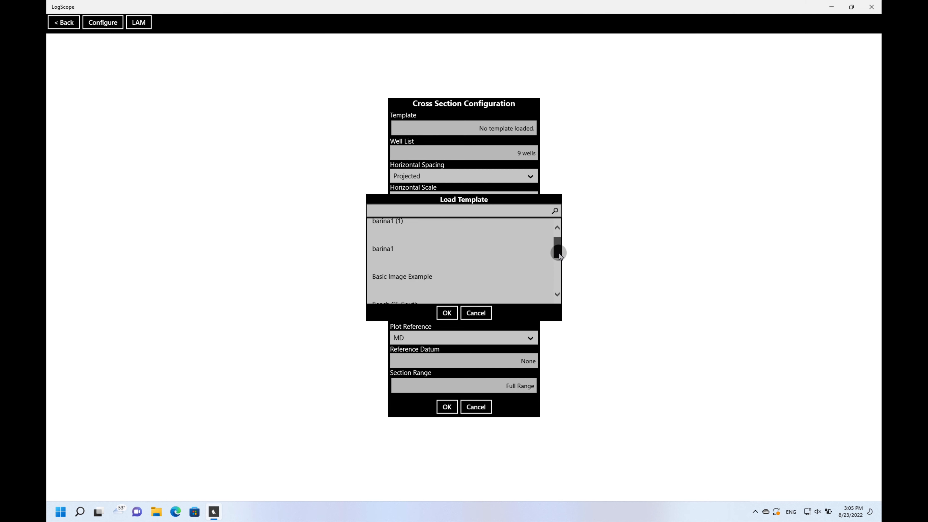
pyautogui.click(429, 210)
pyautogui.write('stu')
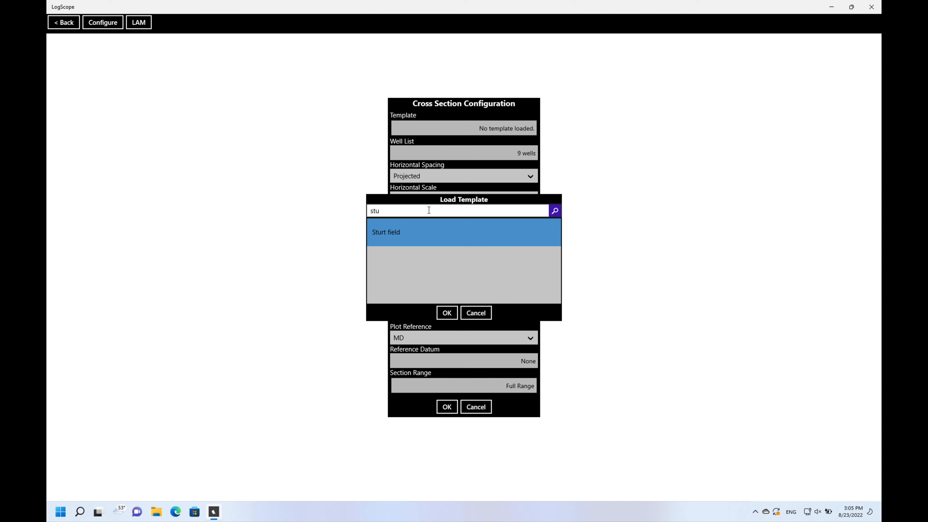
pyautogui.doubleClick(402, 231)
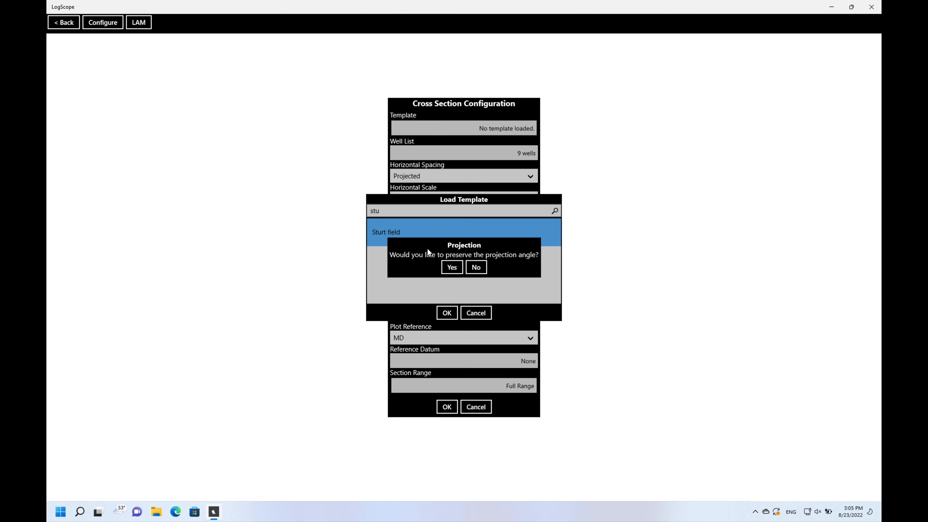
pyautogui.click(476, 267)
# Set the cross section's plot width to 4 inches and its plot template to [In-built] Basic
pyautogui.click(530, 188)
pyautogui.click(530, 187)
pyautogui.click(415, 231)
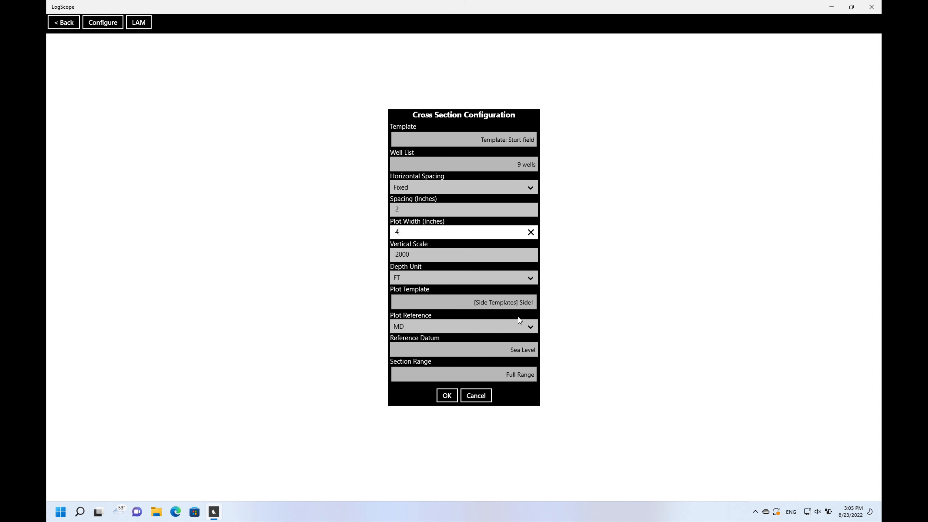
pyautogui.click(509, 307)
pyautogui.doubleClick(404, 252)
# Set the cross section's reference datum to the Hutton Sst zone
pyautogui.click(522, 349)
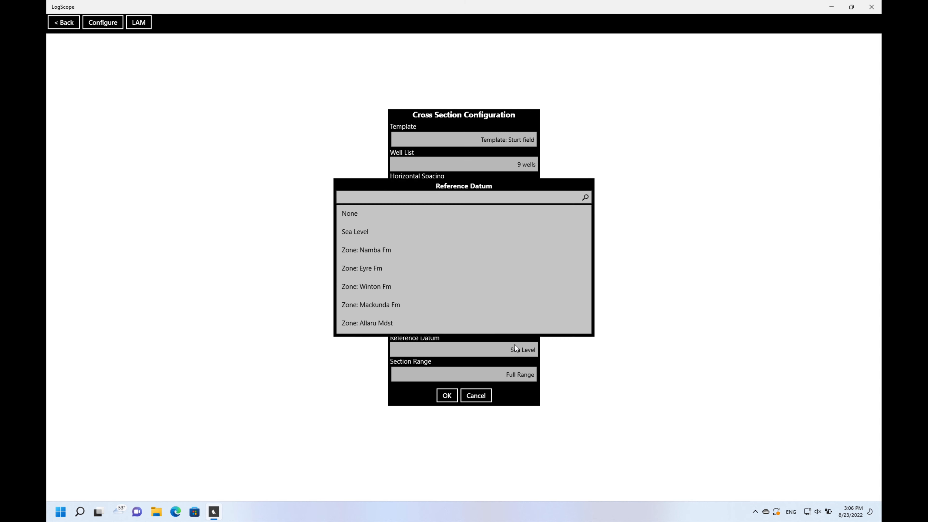
pyautogui.moveTo(588, 234); pyautogui.dragTo(581, 297)
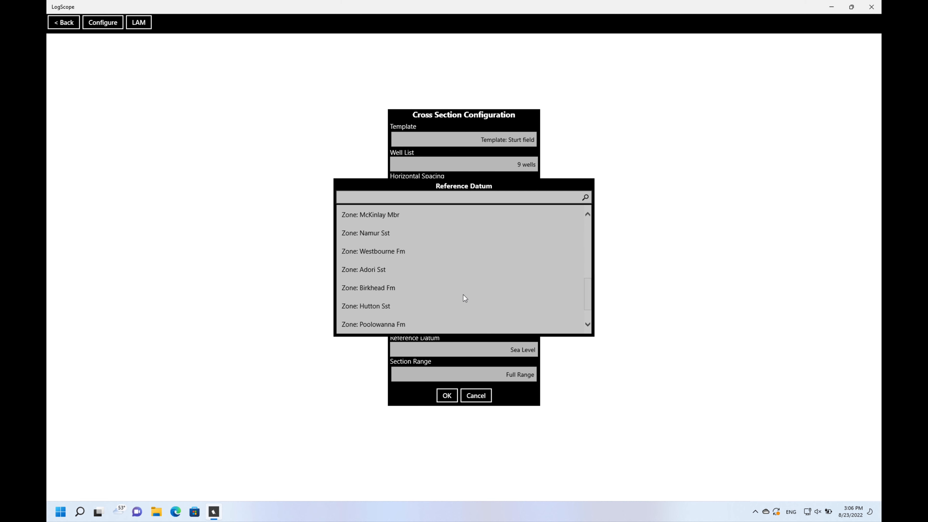
pyautogui.click(388, 306)
# Limit the section range by zone to Hutton Sst with 3 zones above and 3 zones below
pyautogui.click(518, 373)
pyautogui.click(454, 225)
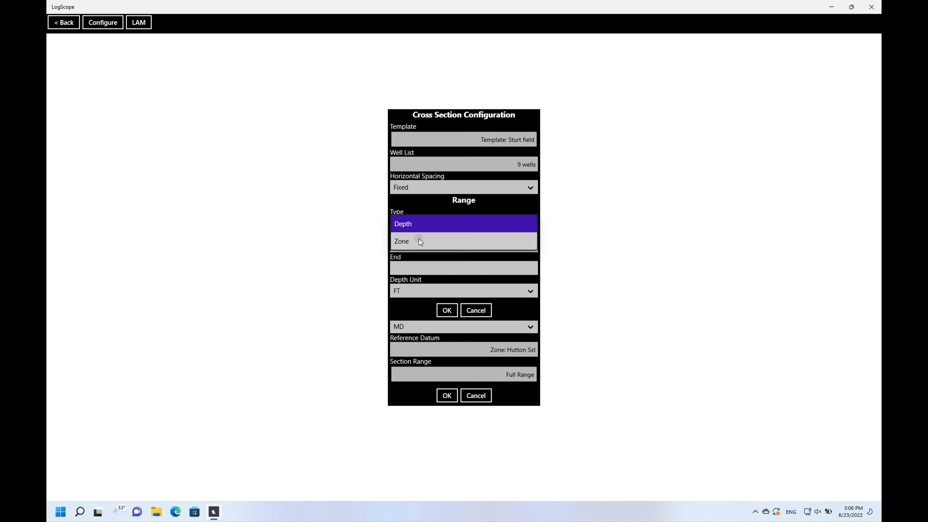
pyautogui.click(418, 238)
pyautogui.click(415, 230)
pyautogui.moveTo(588, 238); pyautogui.dragTo(587, 292)
pyautogui.click(412, 305)
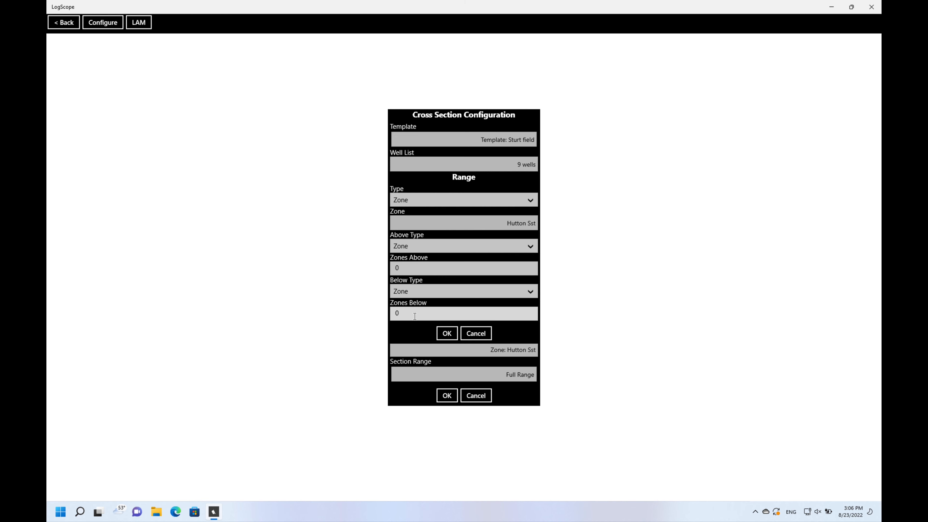
pyautogui.click(413, 267)
pyautogui.write('3')
pyautogui.click(445, 313)
pyautogui.write('3')
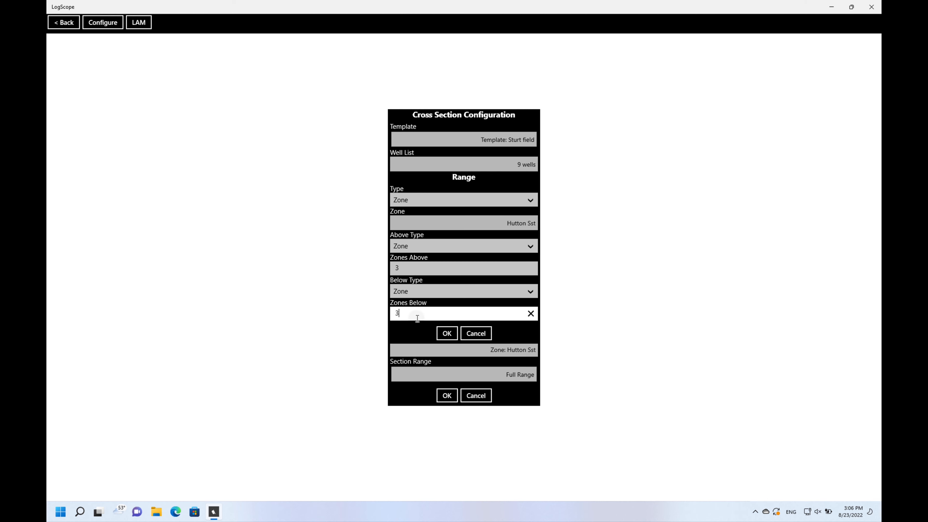
pyautogui.click(447, 333)
# Set the vertical scale to 1000 and generate the cross section
pyautogui.click(410, 251)
pyautogui.write('1000')
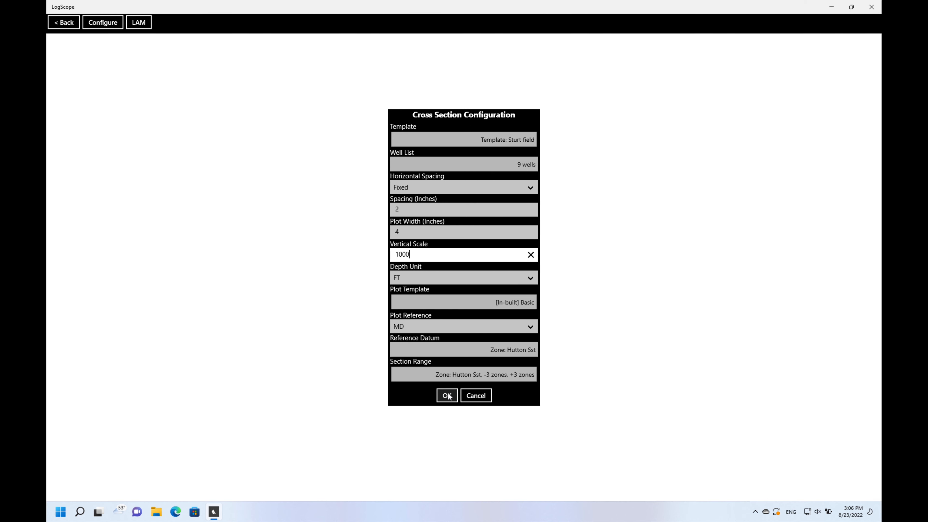
pyautogui.click(448, 395)
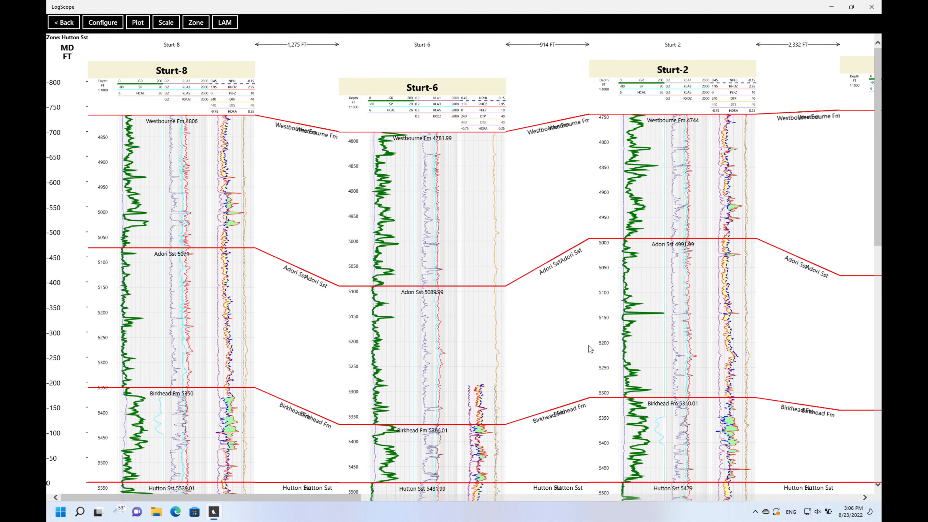
# Examine the log curves and zone correlations across the Sturt wells, and scale the whole cross section to fit the view
pyautogui.scroll(-5, 527, 385)
pyautogui.hscroll(5, 527, 386)
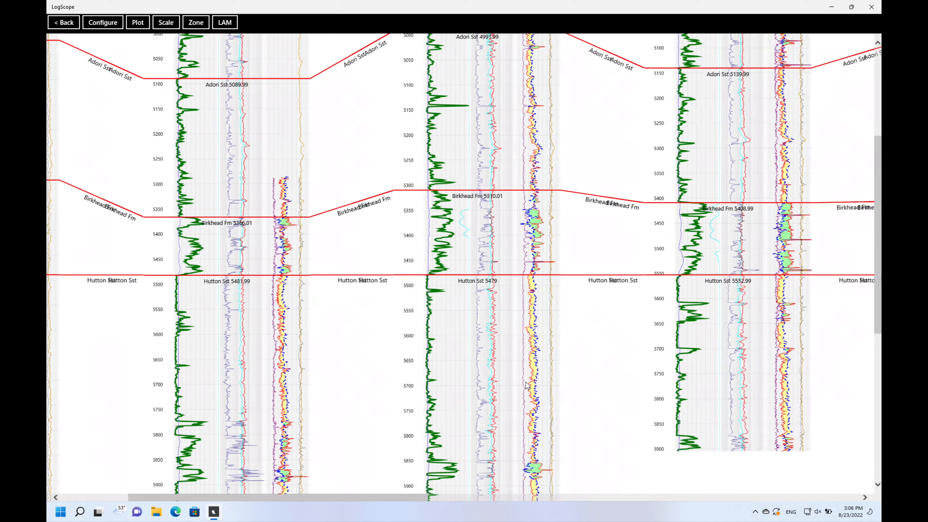
pyautogui.hscroll(9, 528, 385)
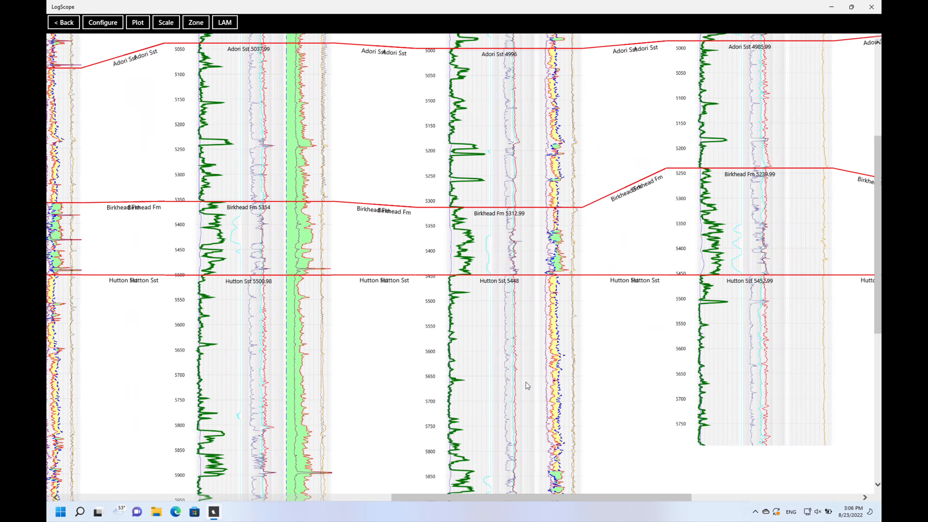
pyautogui.scroll(5, 527, 386)
pyautogui.click(166, 22)
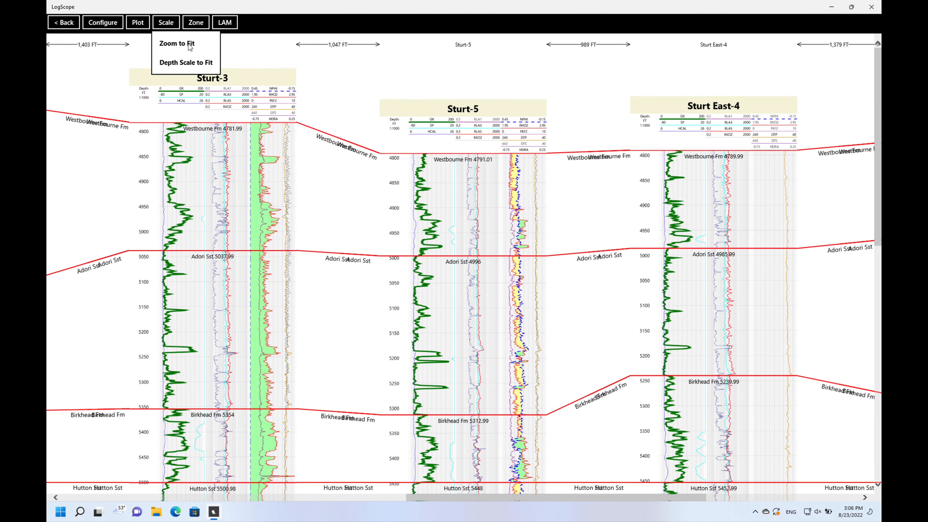
pyautogui.click(203, 68)
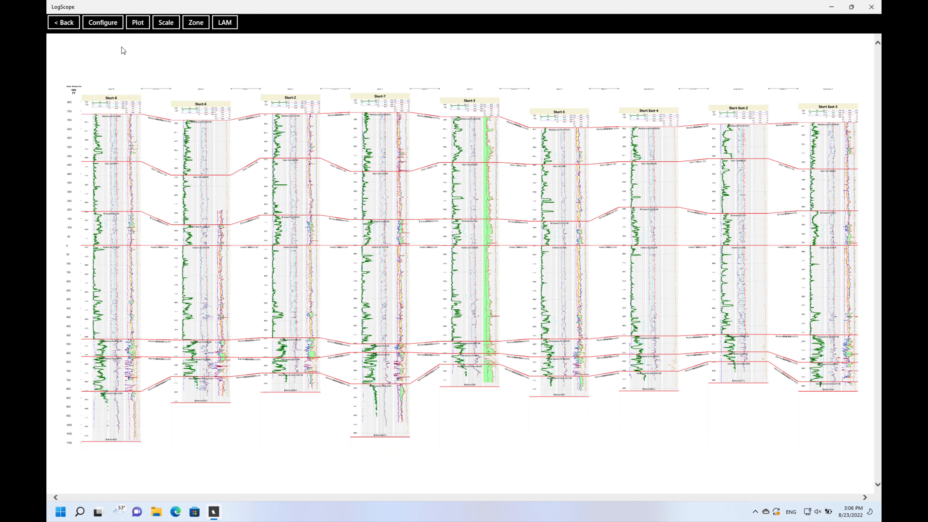
# Open the cross-section wells in LAM and load the project 1. Beach CE Sturt
pyautogui.click(224, 22)
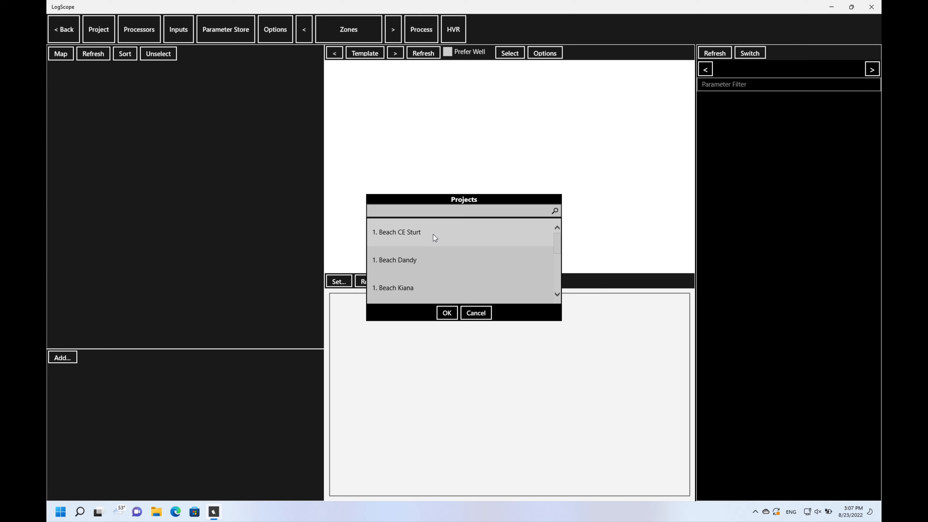
pyautogui.doubleClick(434, 237)
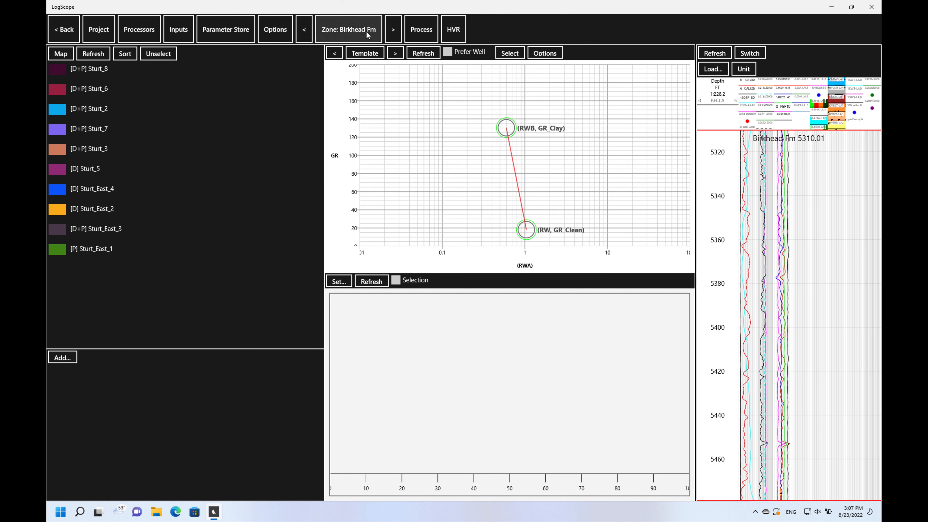
# Set up processing on nine custom zones, including Poolowanna Fm, Patchawarra Fm and Mooracoochie Volcs
pyautogui.click(422, 30)
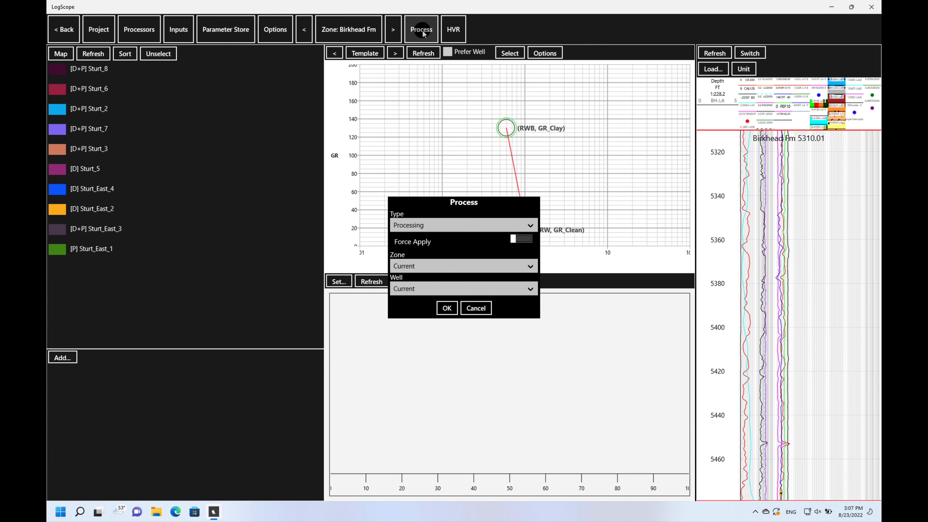
pyautogui.click(530, 267)
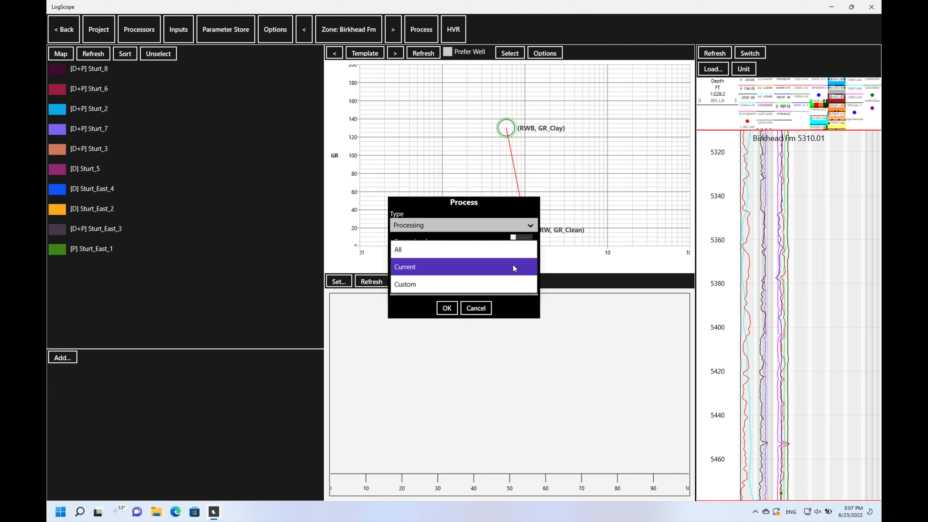
pyautogui.click(479, 283)
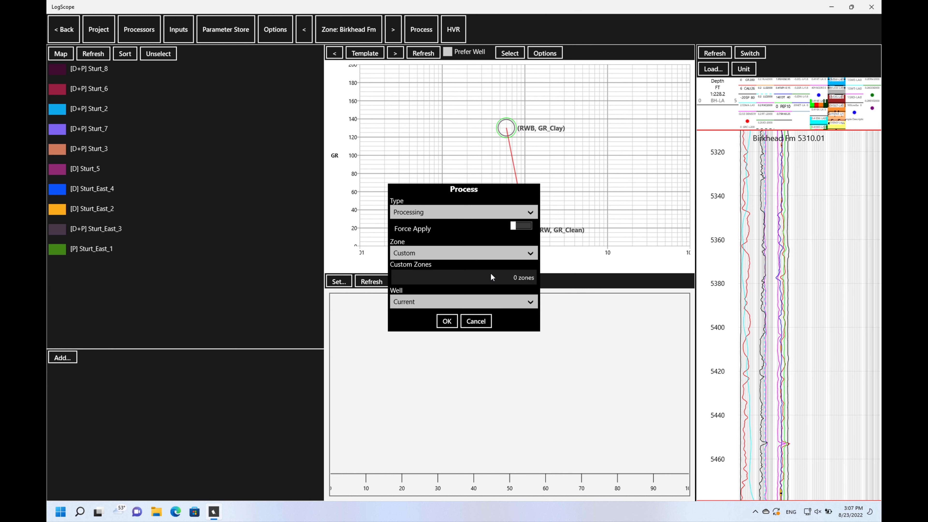
pyautogui.click(517, 278)
pyautogui.moveTo(512, 232); pyautogui.dragTo(509, 260)
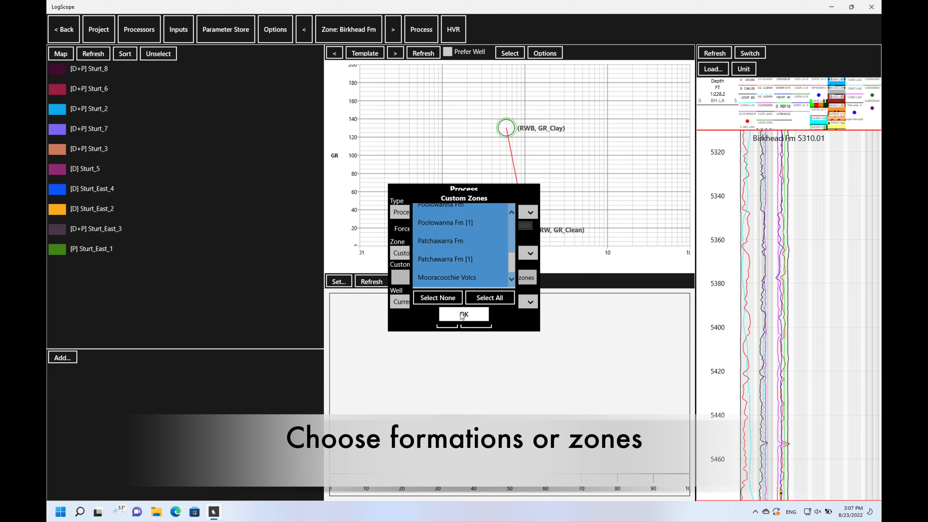
pyautogui.click(463, 314)
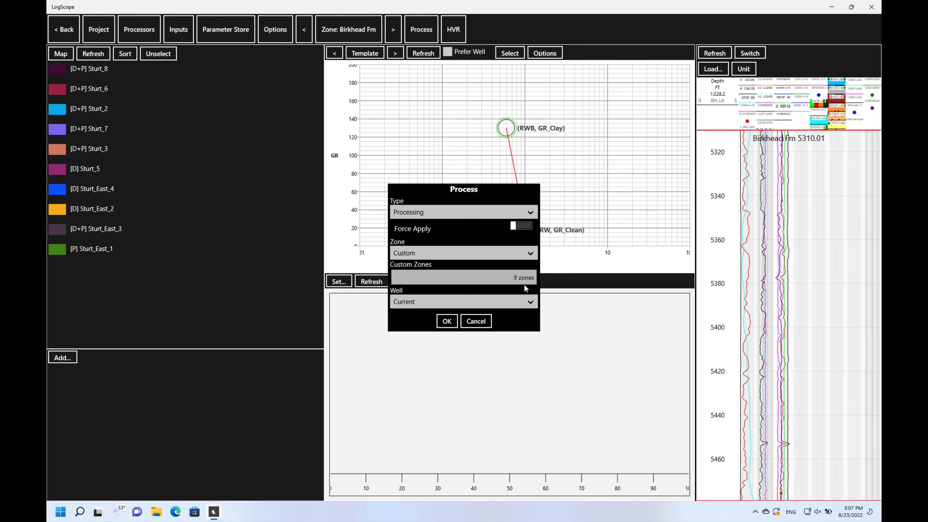
# Apply the processing to all wells with Force Apply enabled, and close the results summary
pyautogui.click(530, 303)
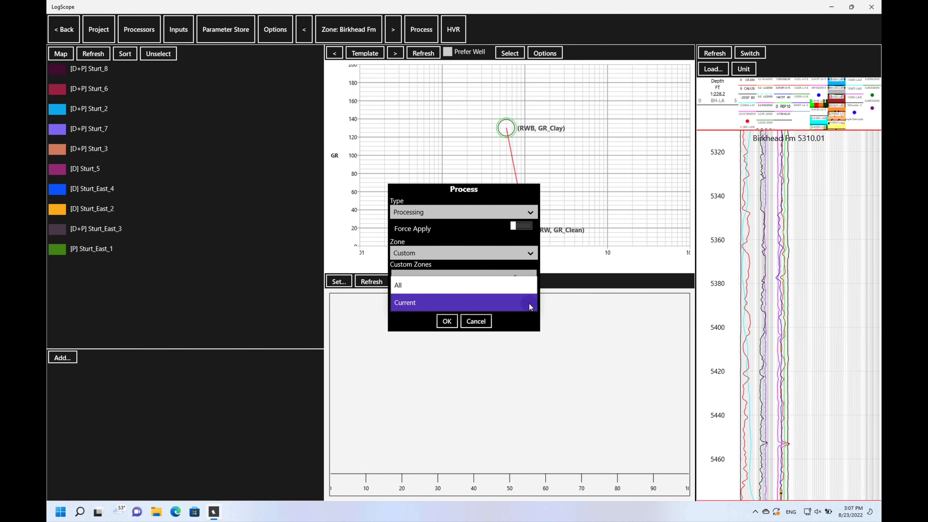
pyautogui.click(512, 285)
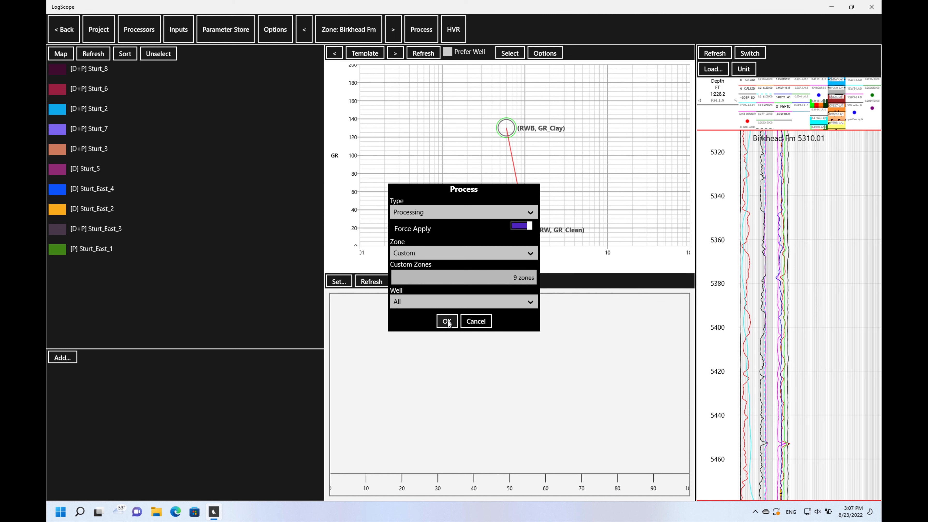
pyautogui.click(447, 322)
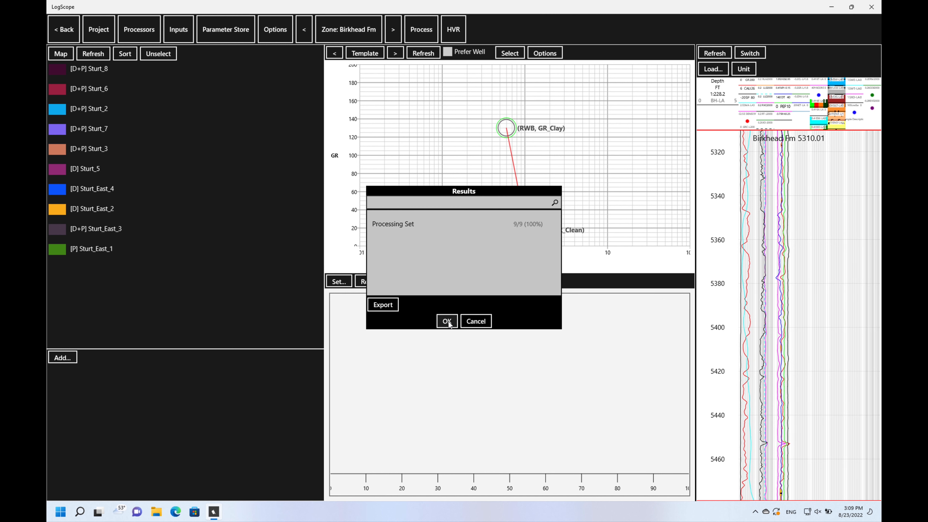
pyautogui.press('Return')
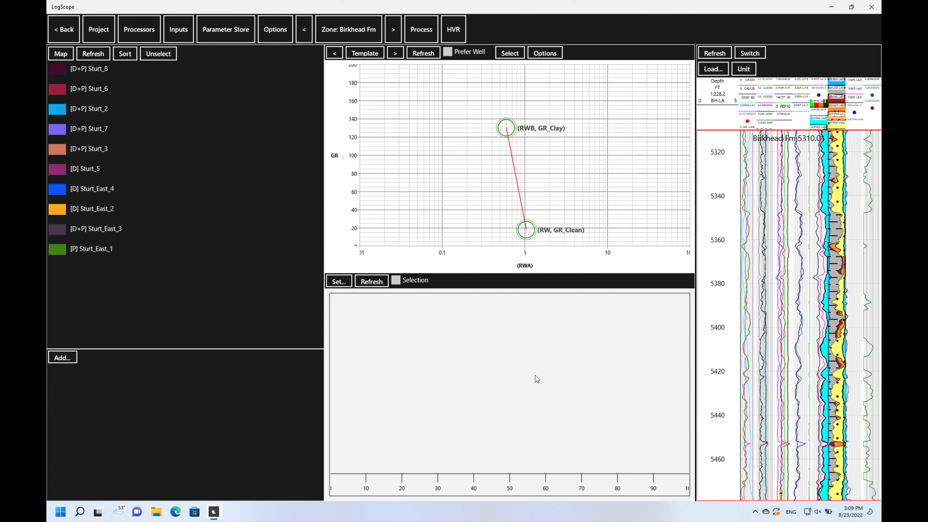
# Review the processed Birkhead Fm logs and the gamma ray versus RWA crossplot for the Sturt and Sturt East wells
pyautogui.click(99, 69)
pyautogui.click(96, 90)
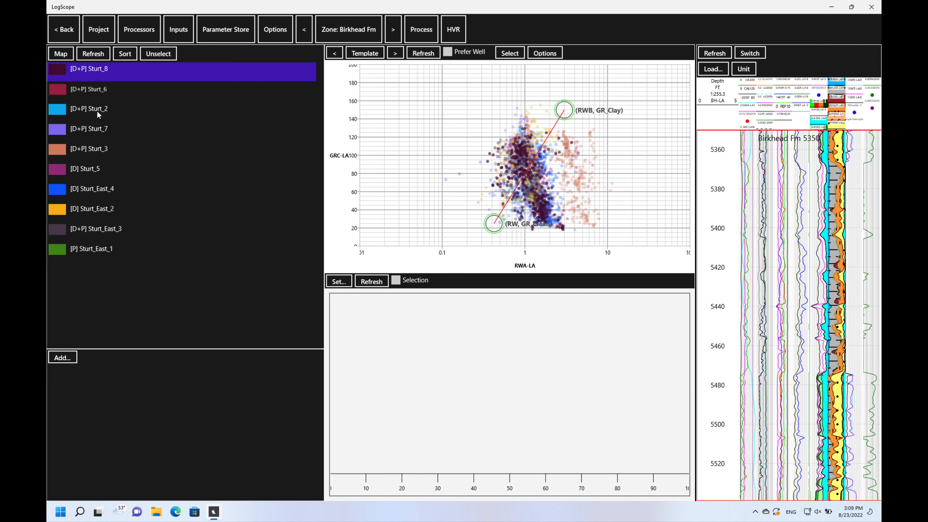
pyautogui.click(97, 111)
pyautogui.click(97, 130)
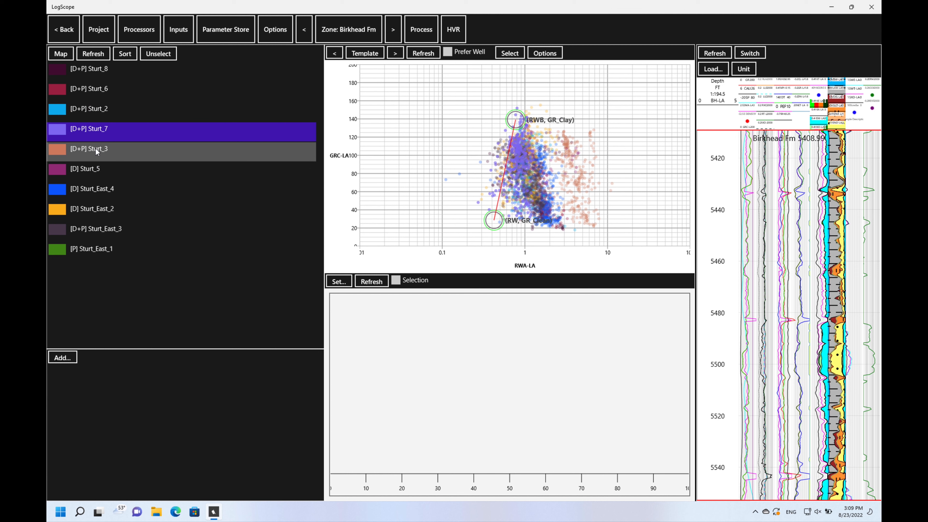
pyautogui.click(96, 151)
pyautogui.click(93, 170)
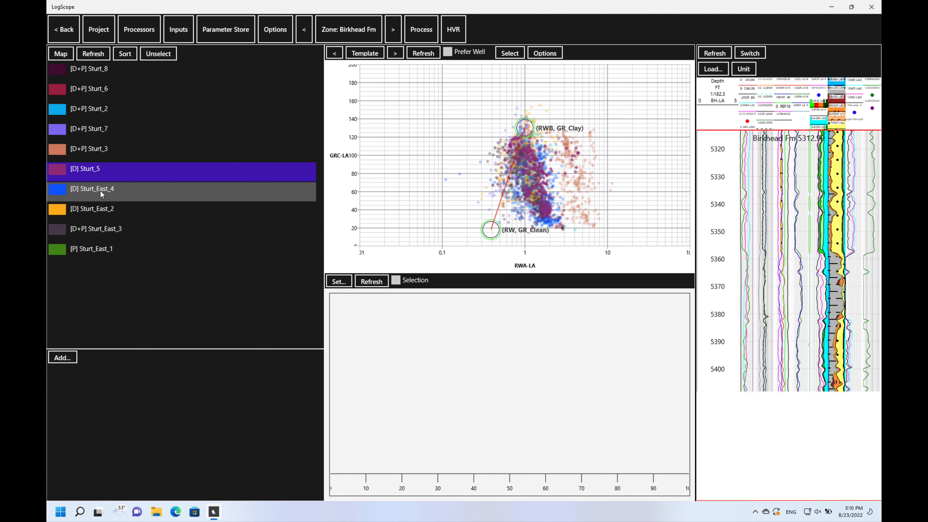
pyautogui.click(104, 210)
pyautogui.click(101, 229)
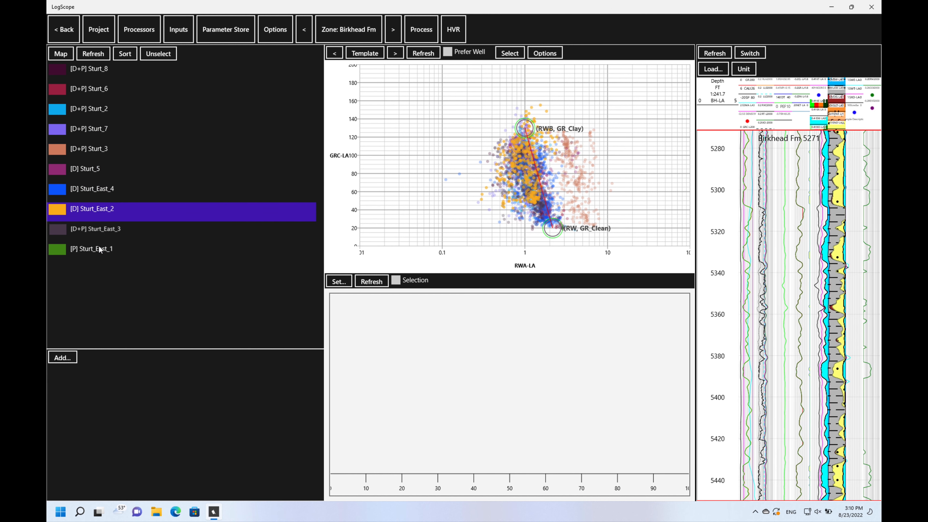
pyautogui.click(105, 254)
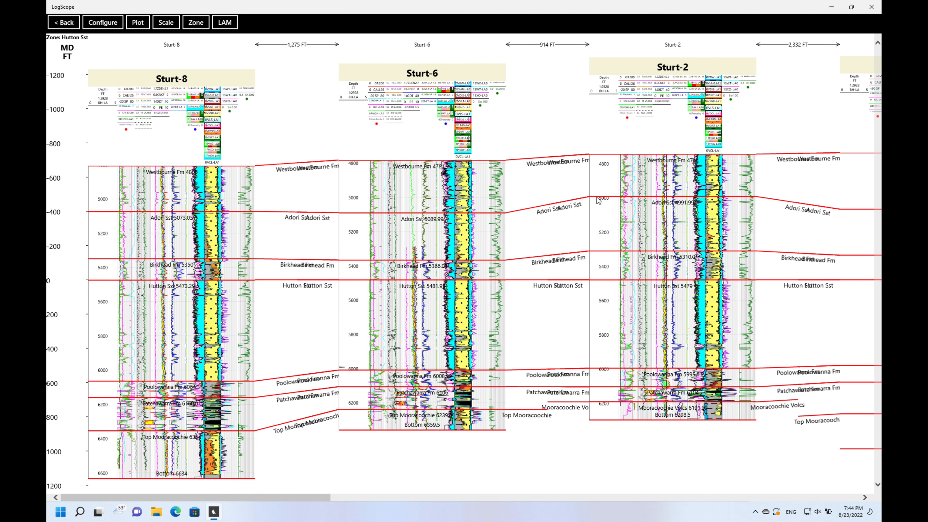
# Examine the processed log curves and zone correlations across the Sturt wells in the cross section
pyautogui.hscroll(10, 598, 200)
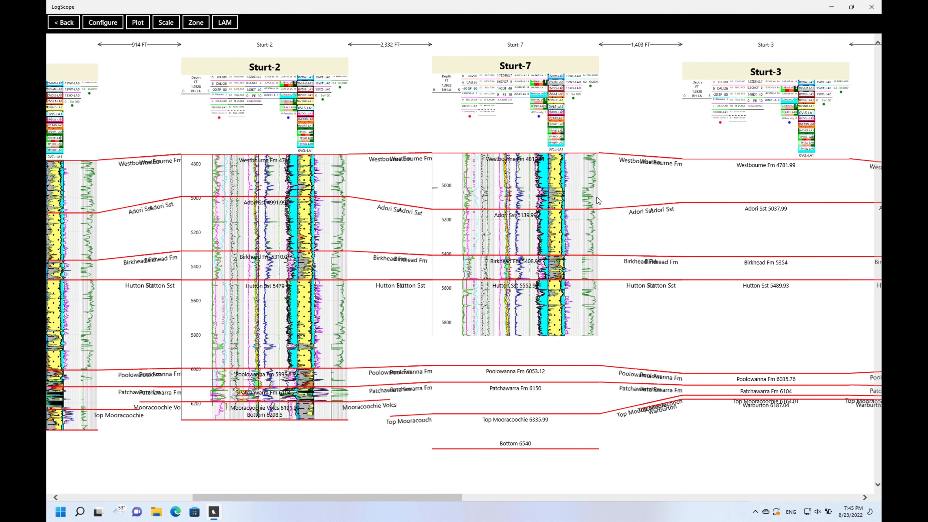